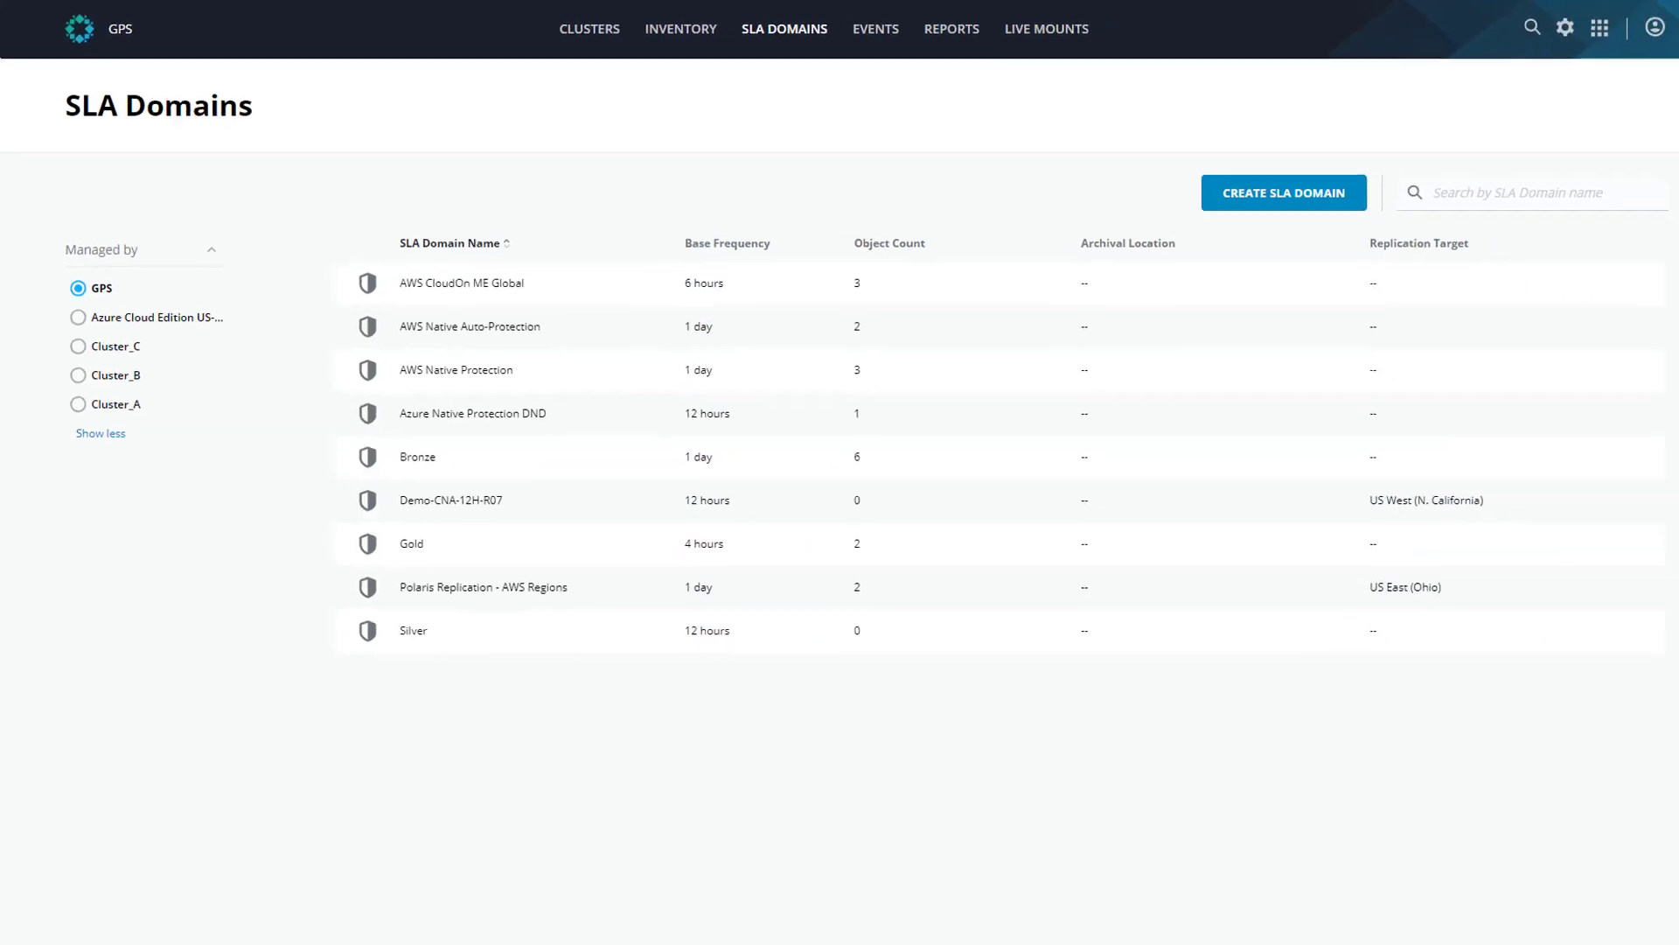
- Open the Bronze SLA Domain for editing and keep its protection policies, proceeding to the Remote Policies stage
left_click(431, 450)
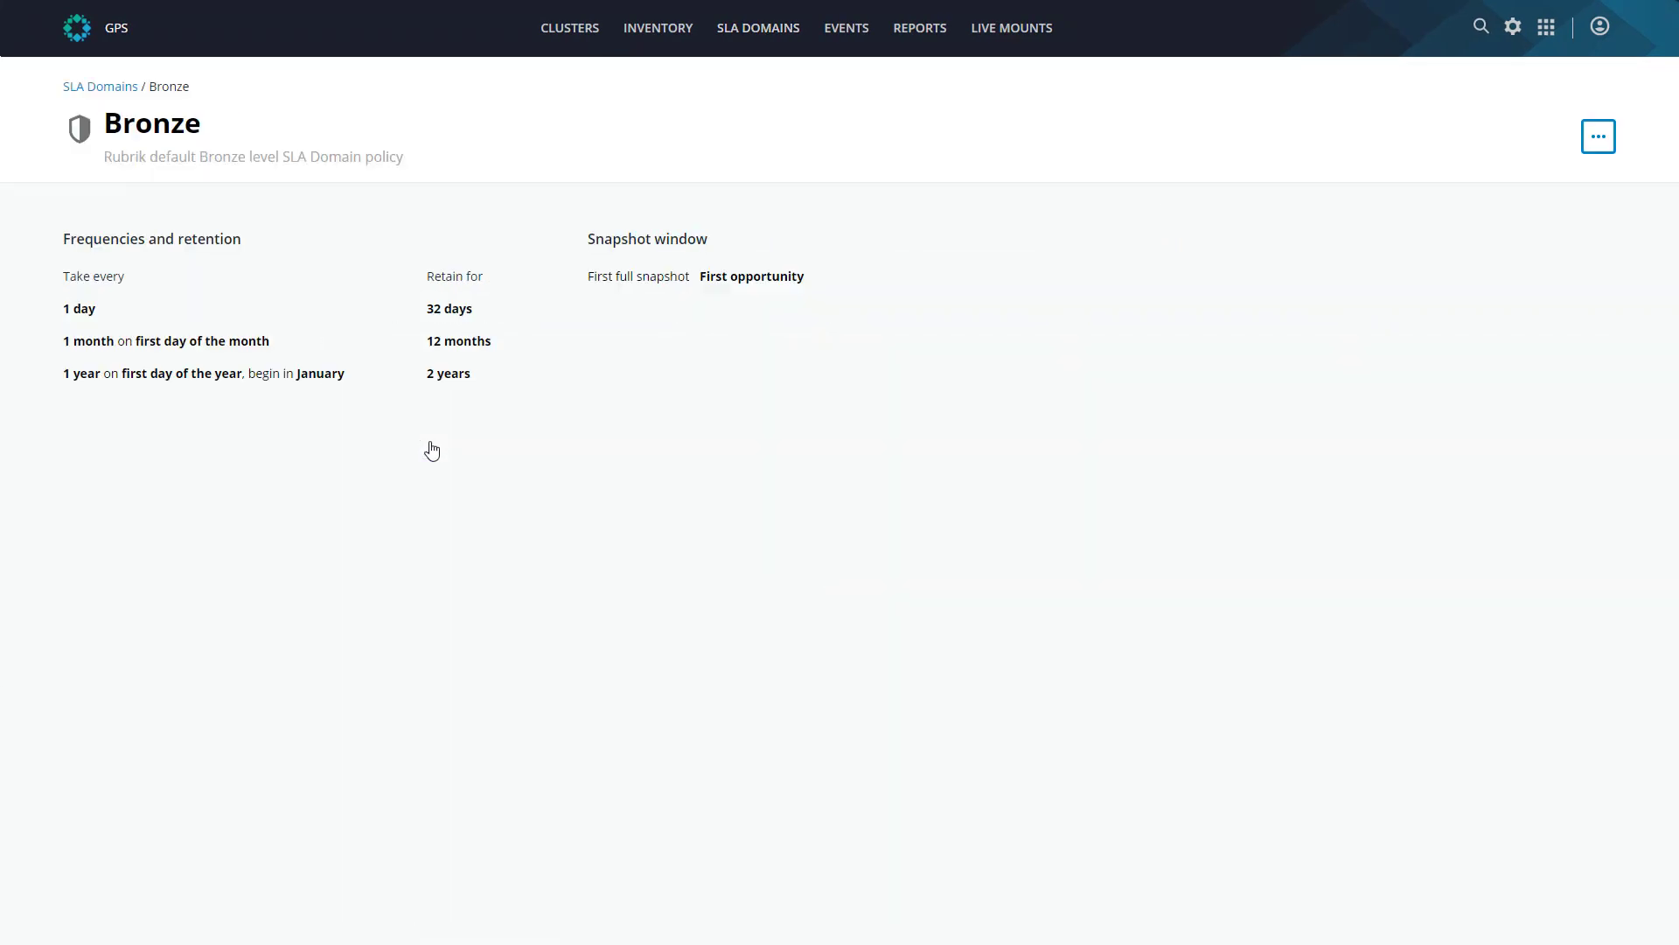
left_click(1598, 137)
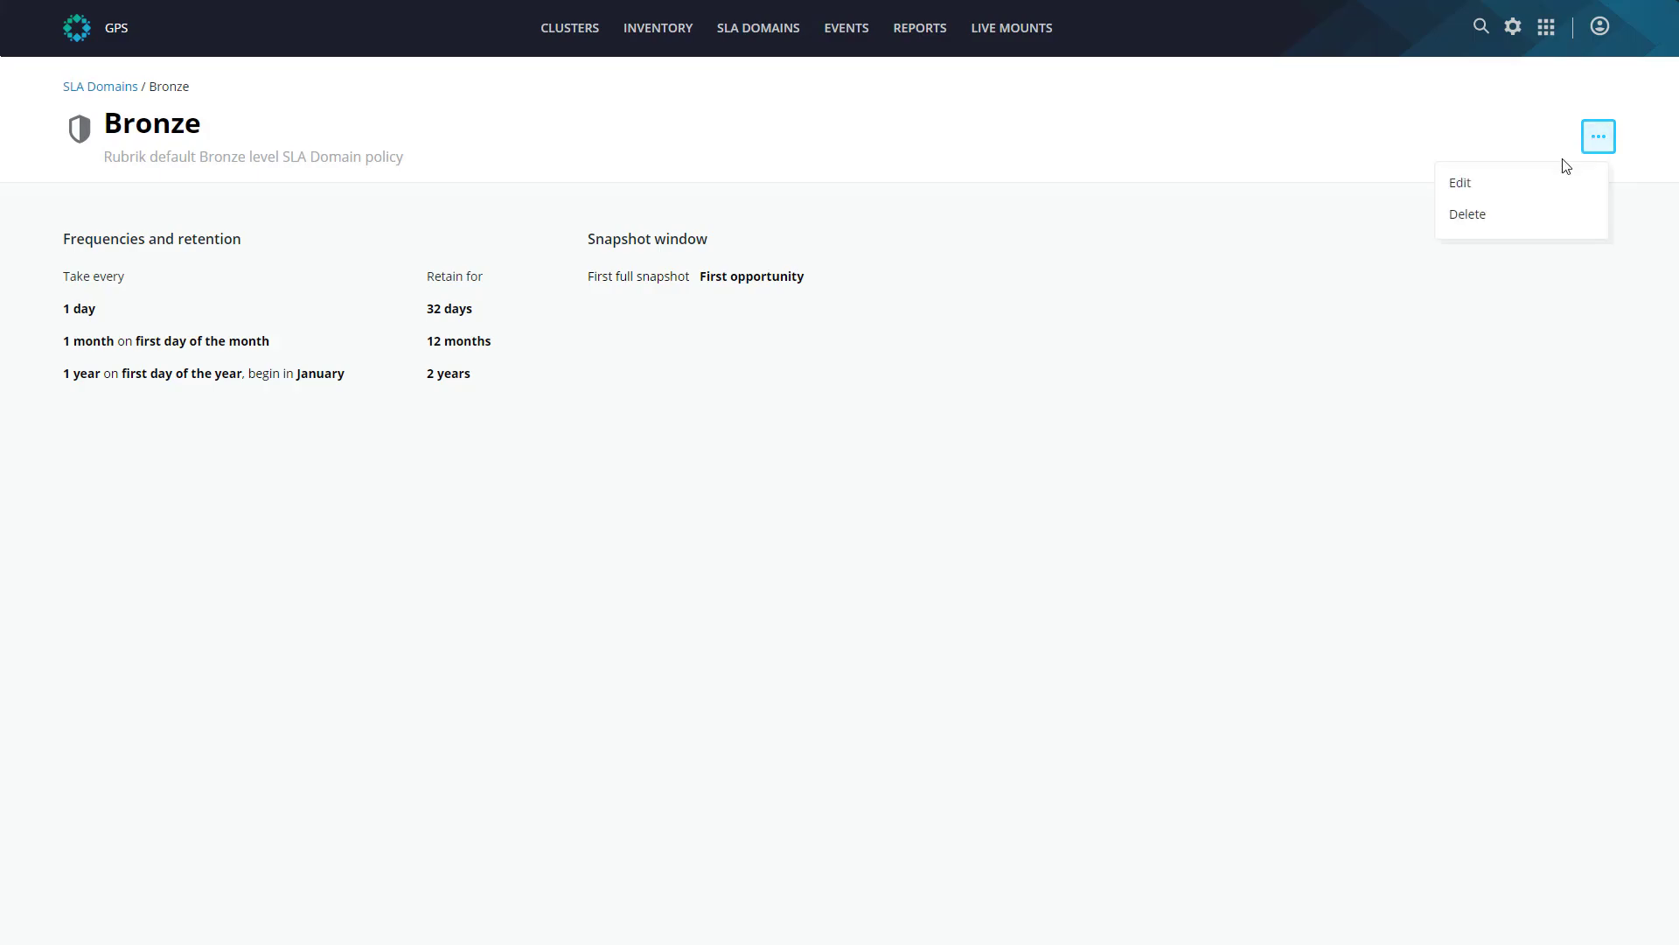
left_click(1542, 188)
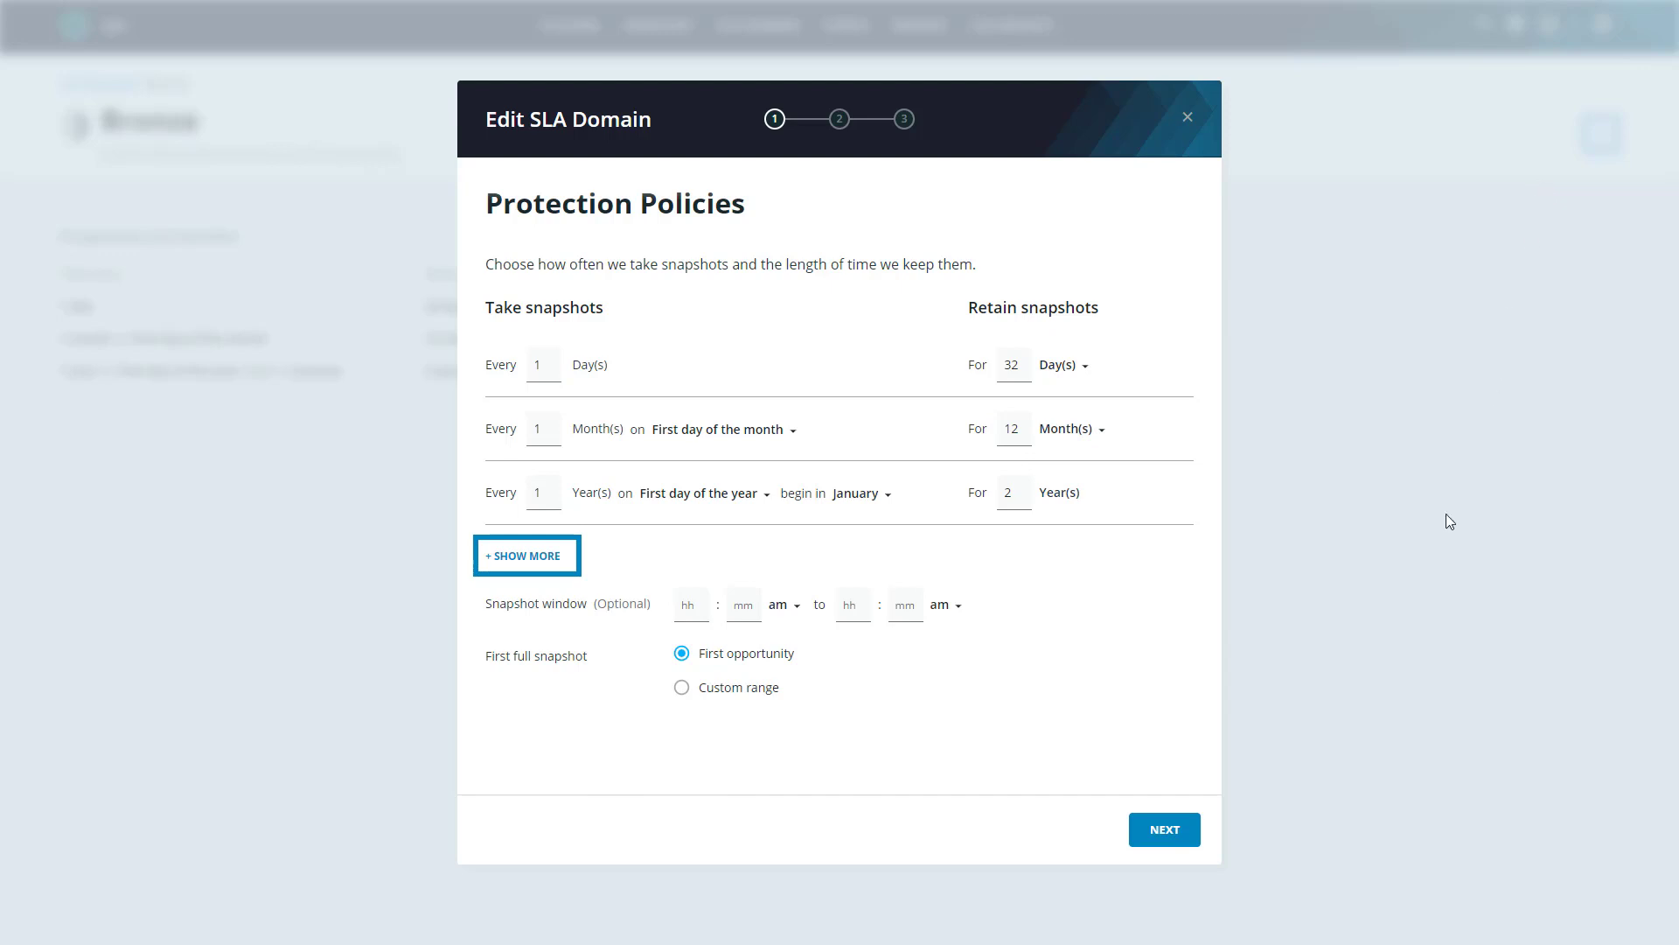
left_click(1166, 842)
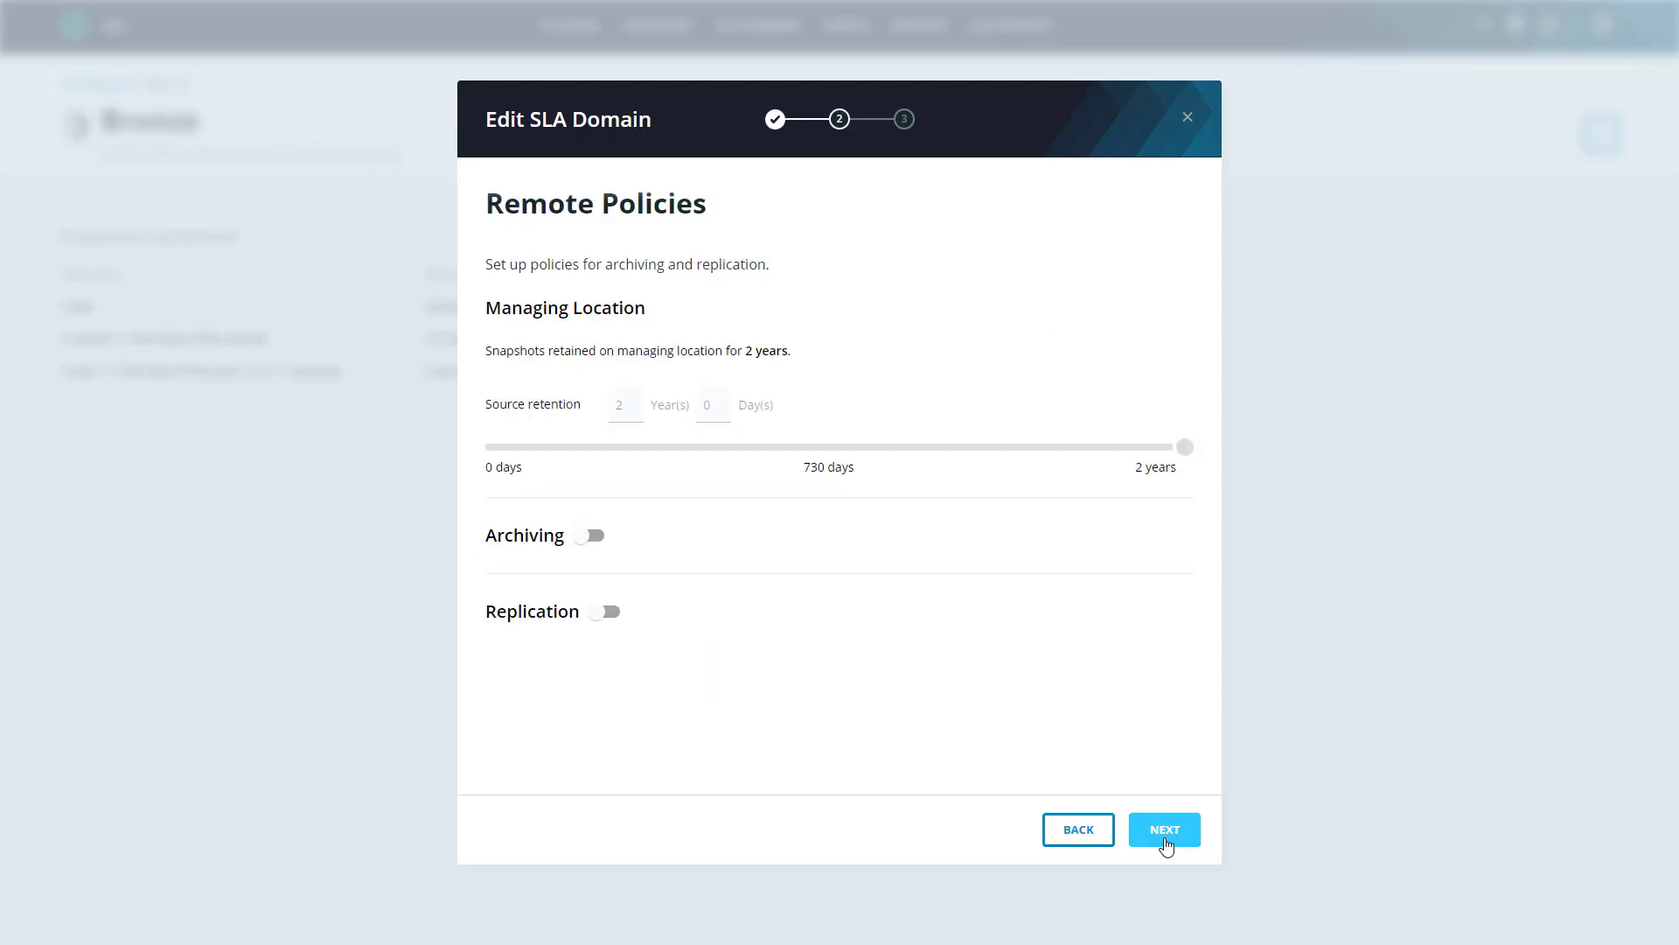
- Enable replication with the AWS region US East (Ohio) as the target, and lengthen the replication retention
left_click(610, 618)
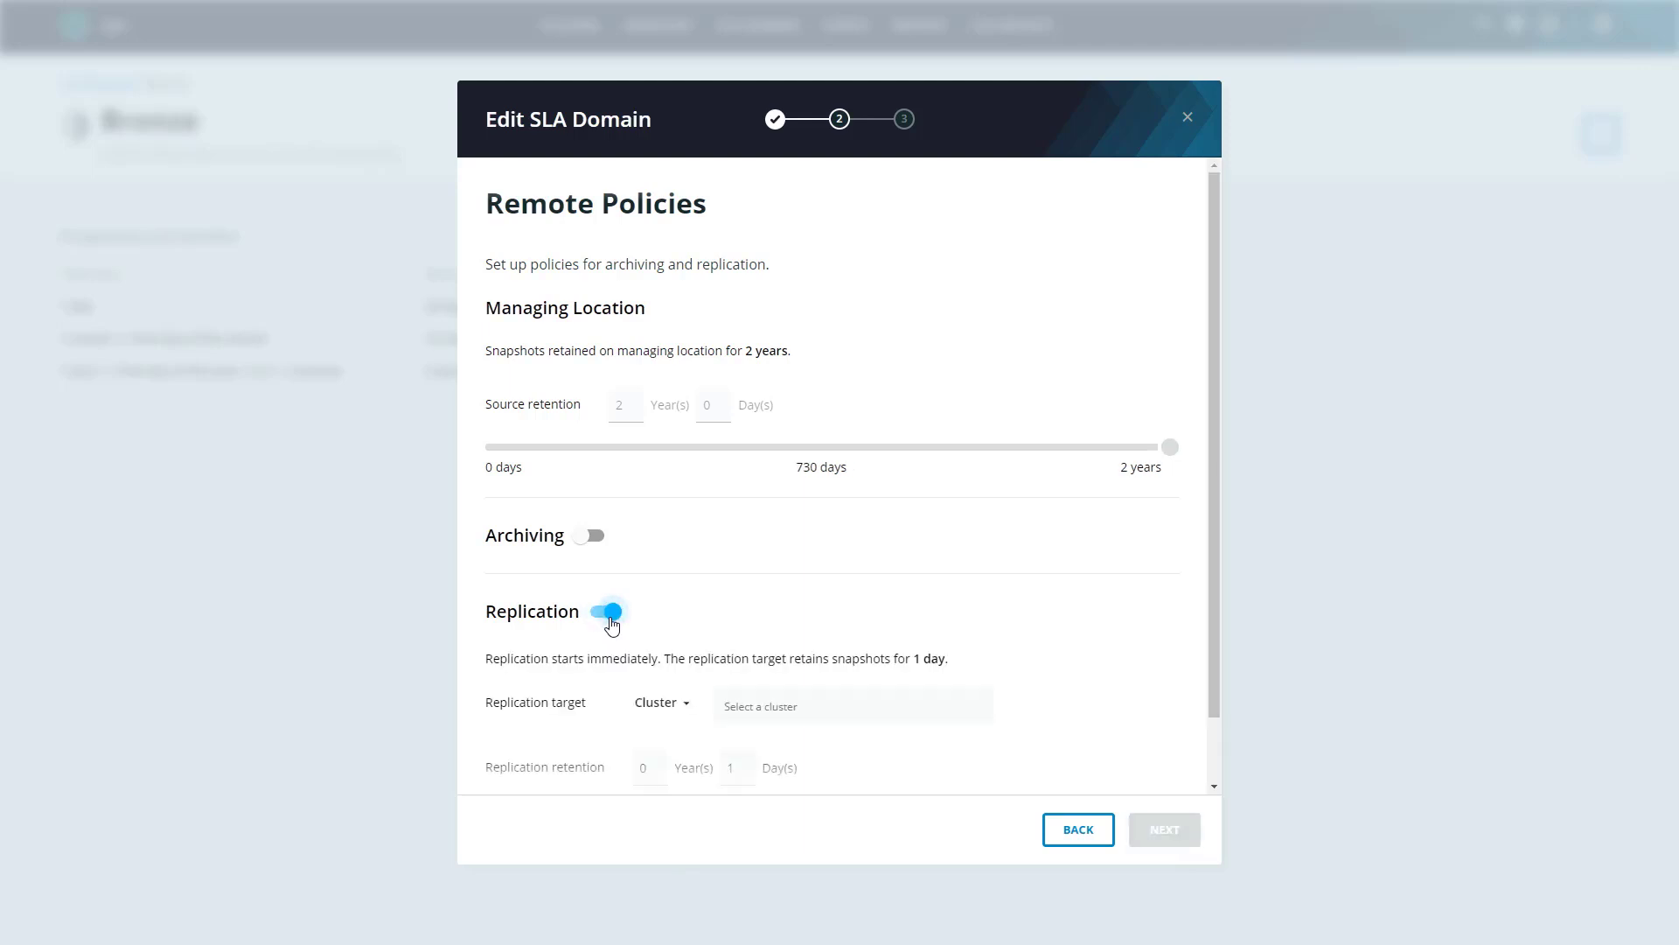
left_click(658, 704)
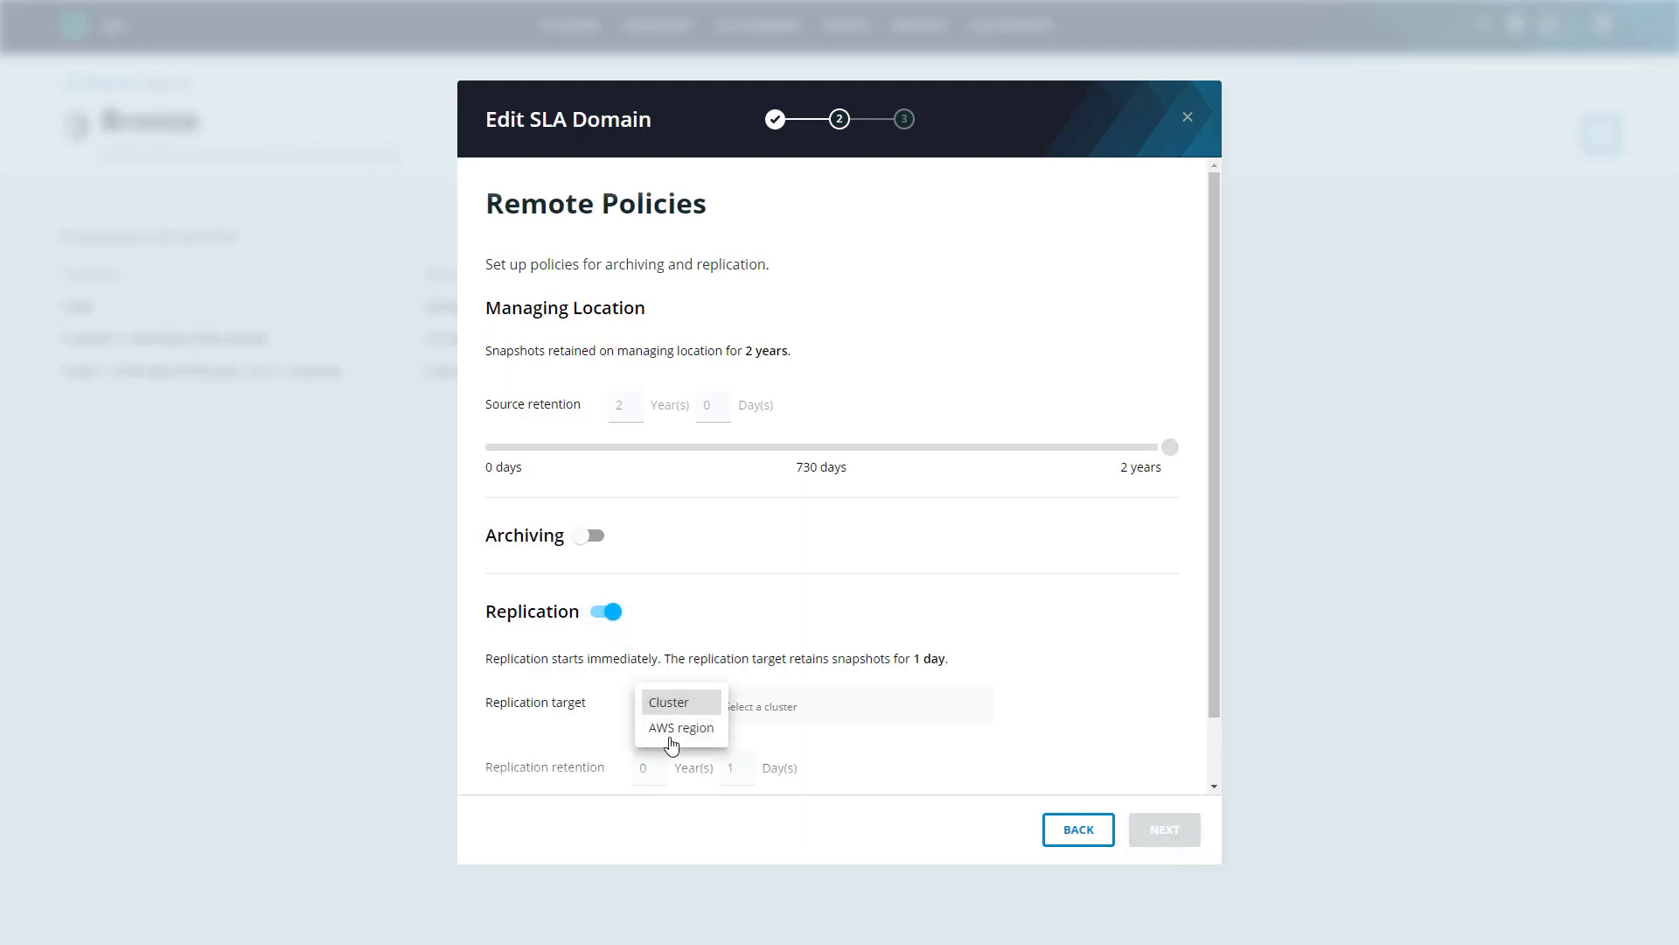
left_click(671, 729)
left_click(799, 716)
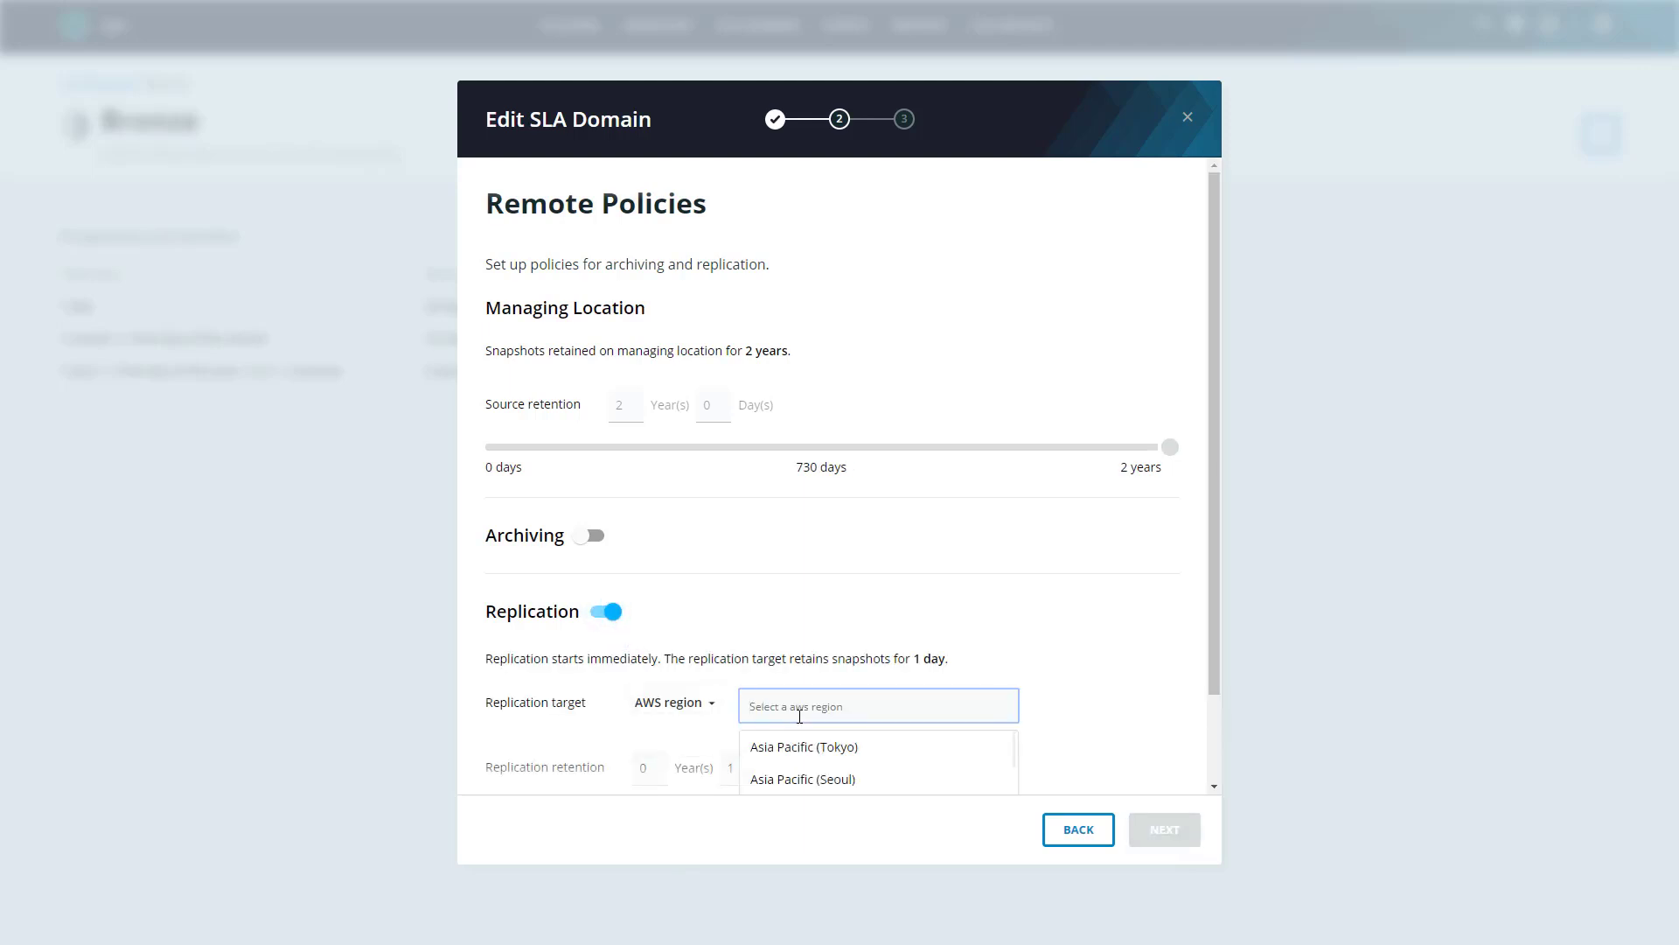
type("us")
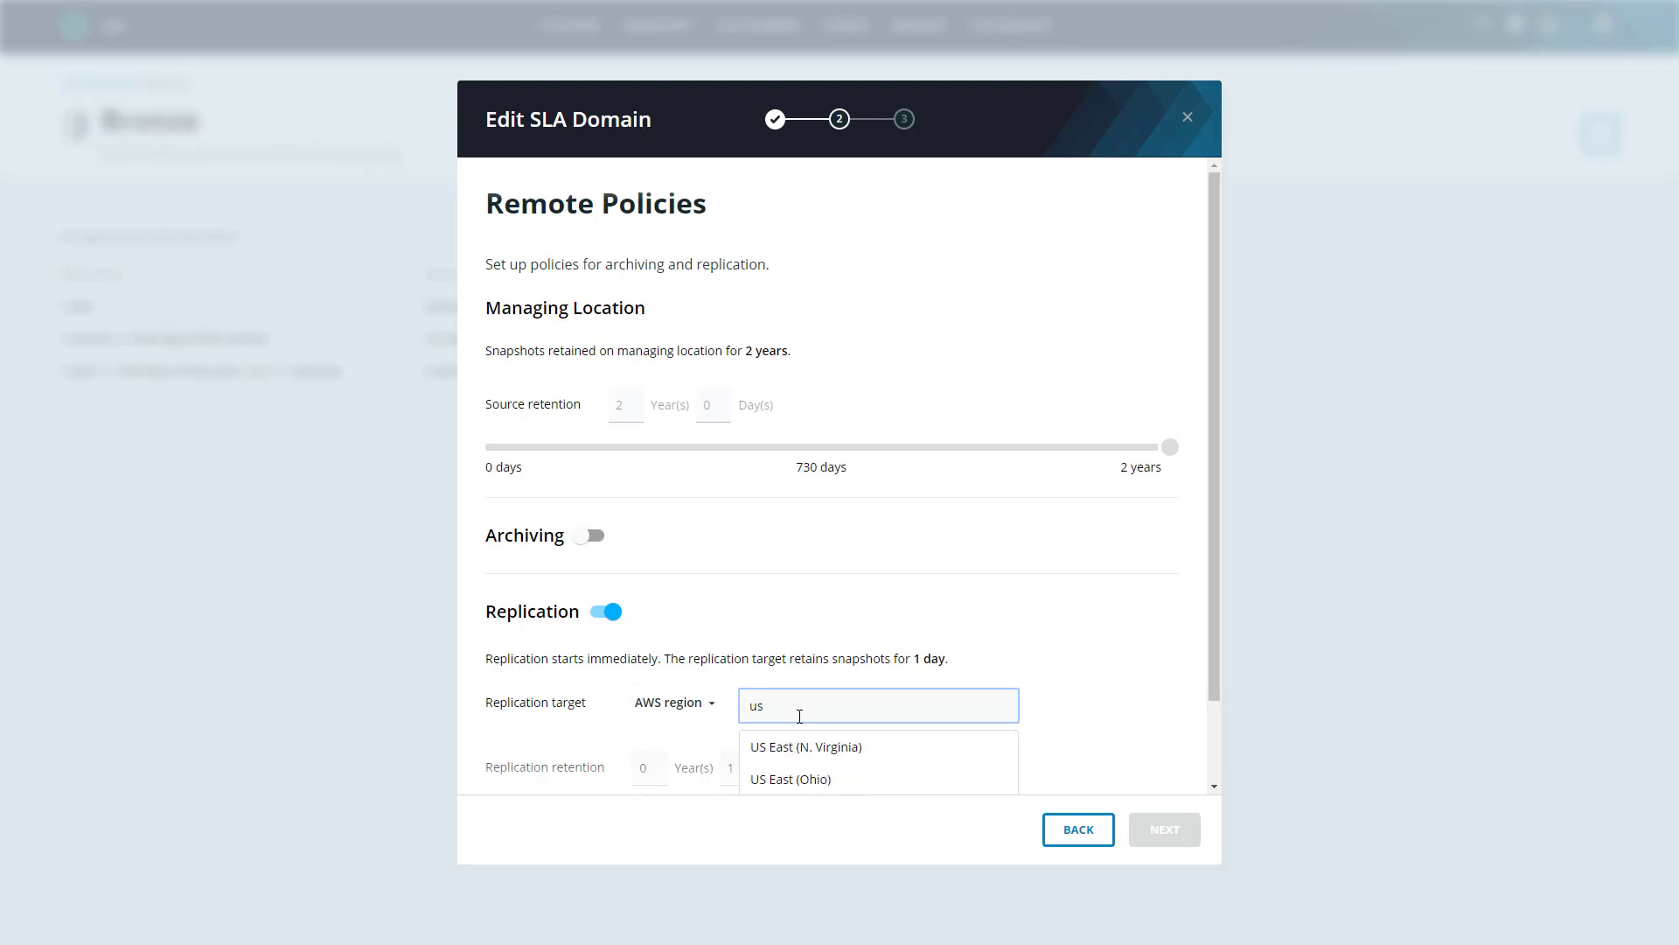
left_click(793, 779)
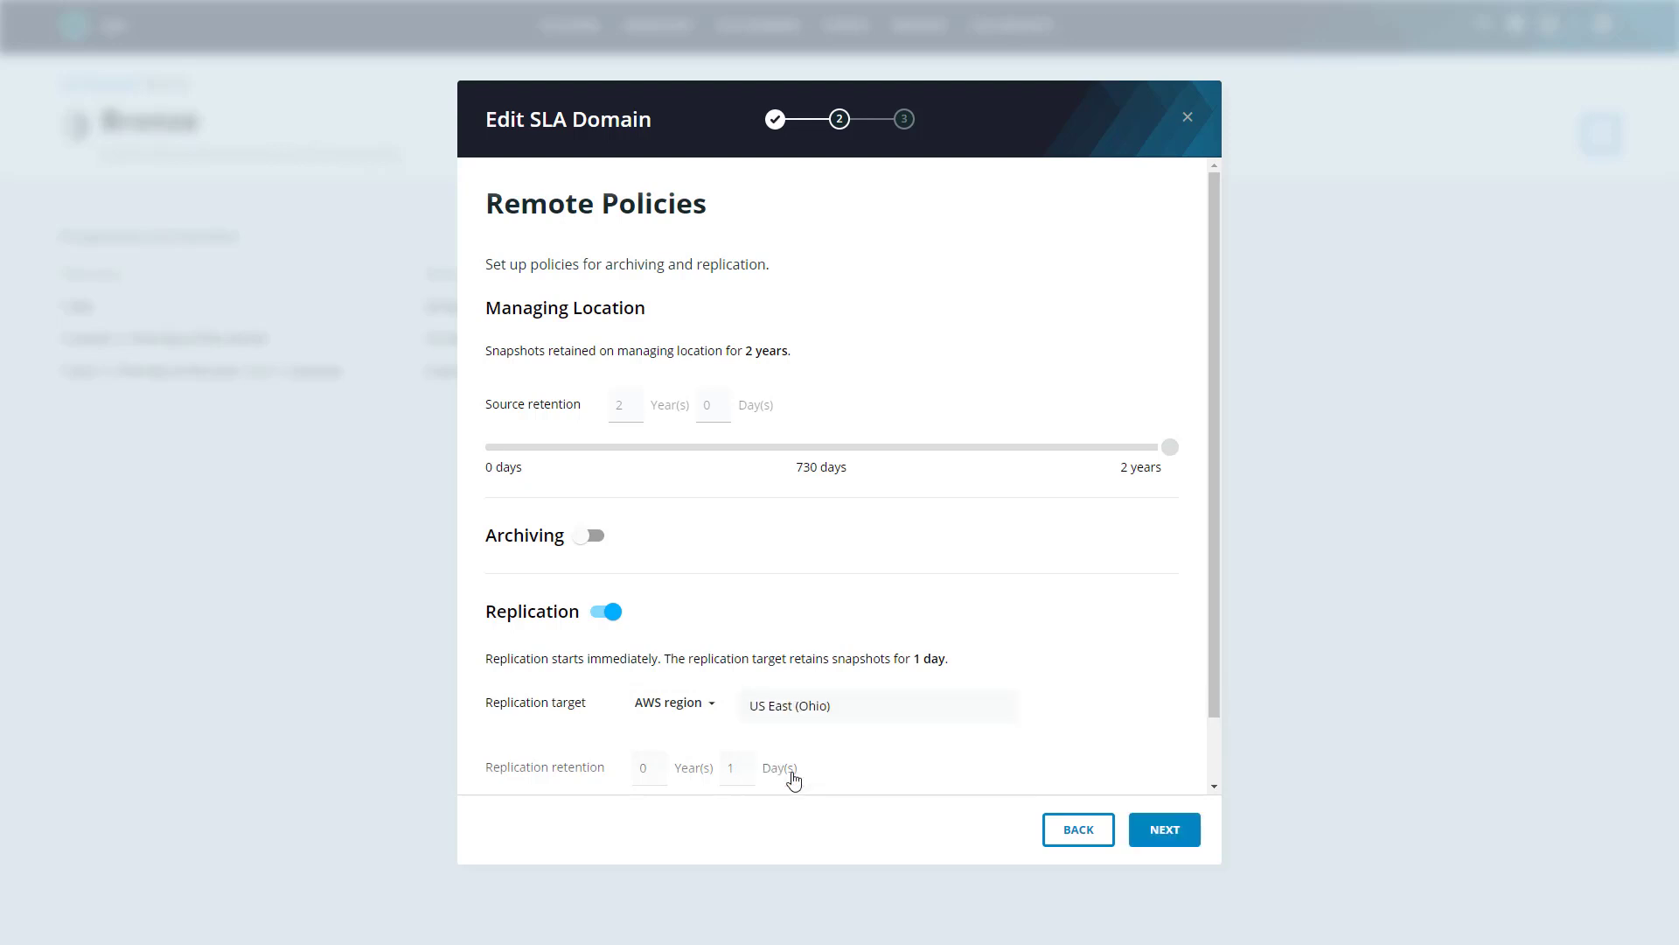
scroll(791, 780, "down", 1)
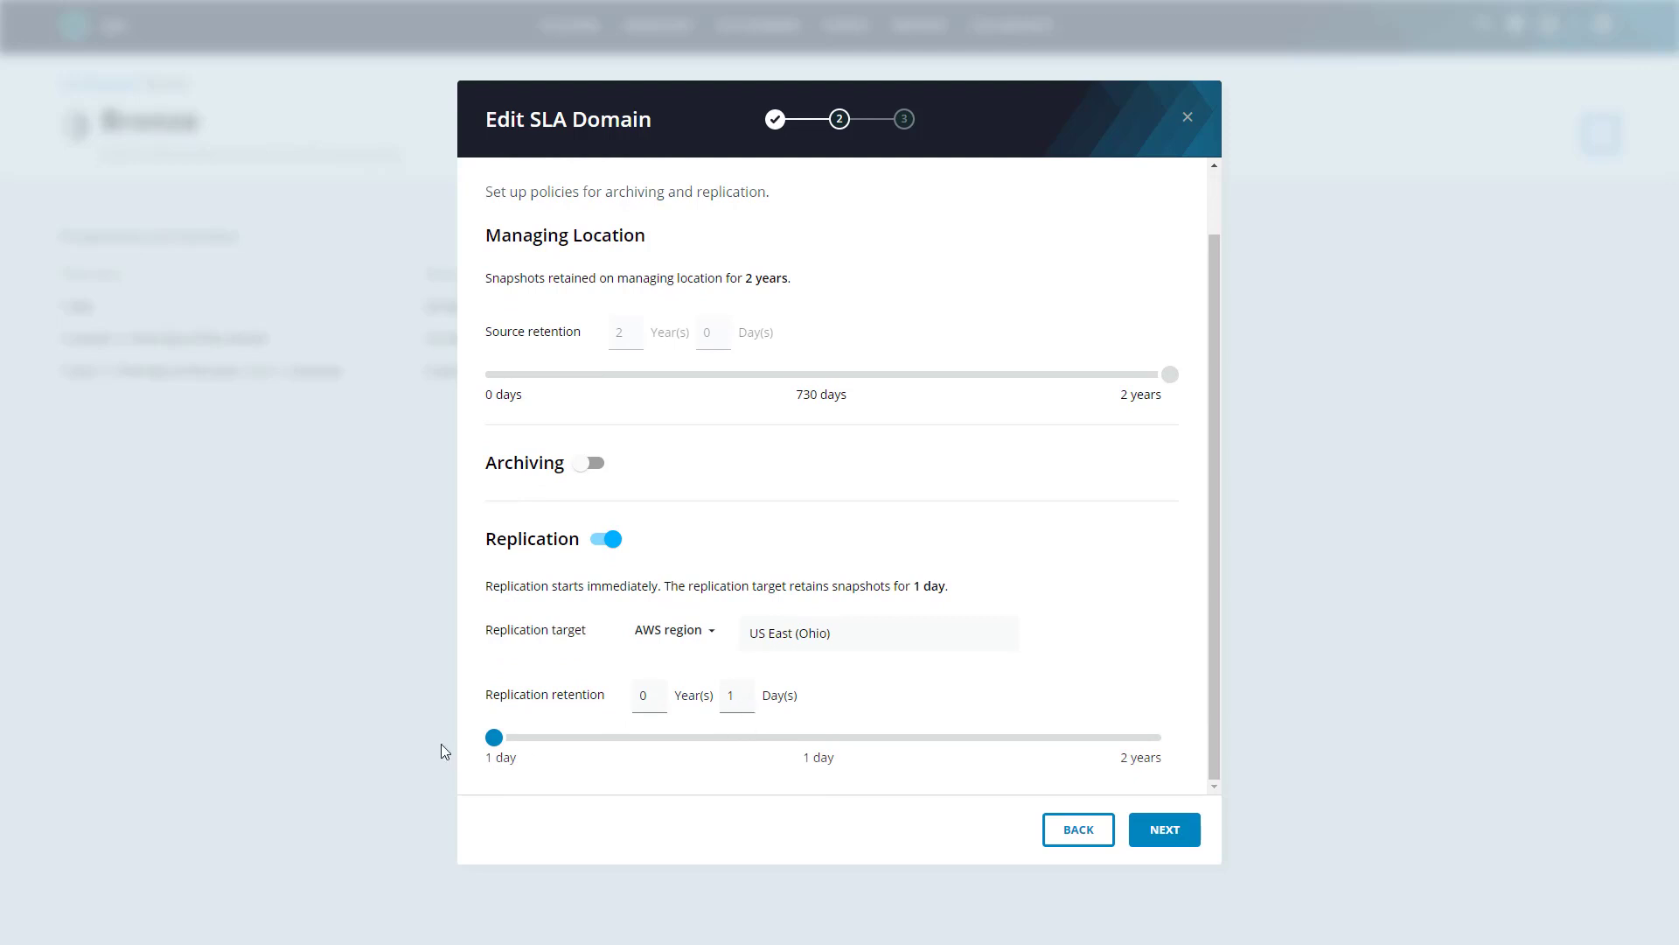
left_click_drag(493, 738, 532, 765)
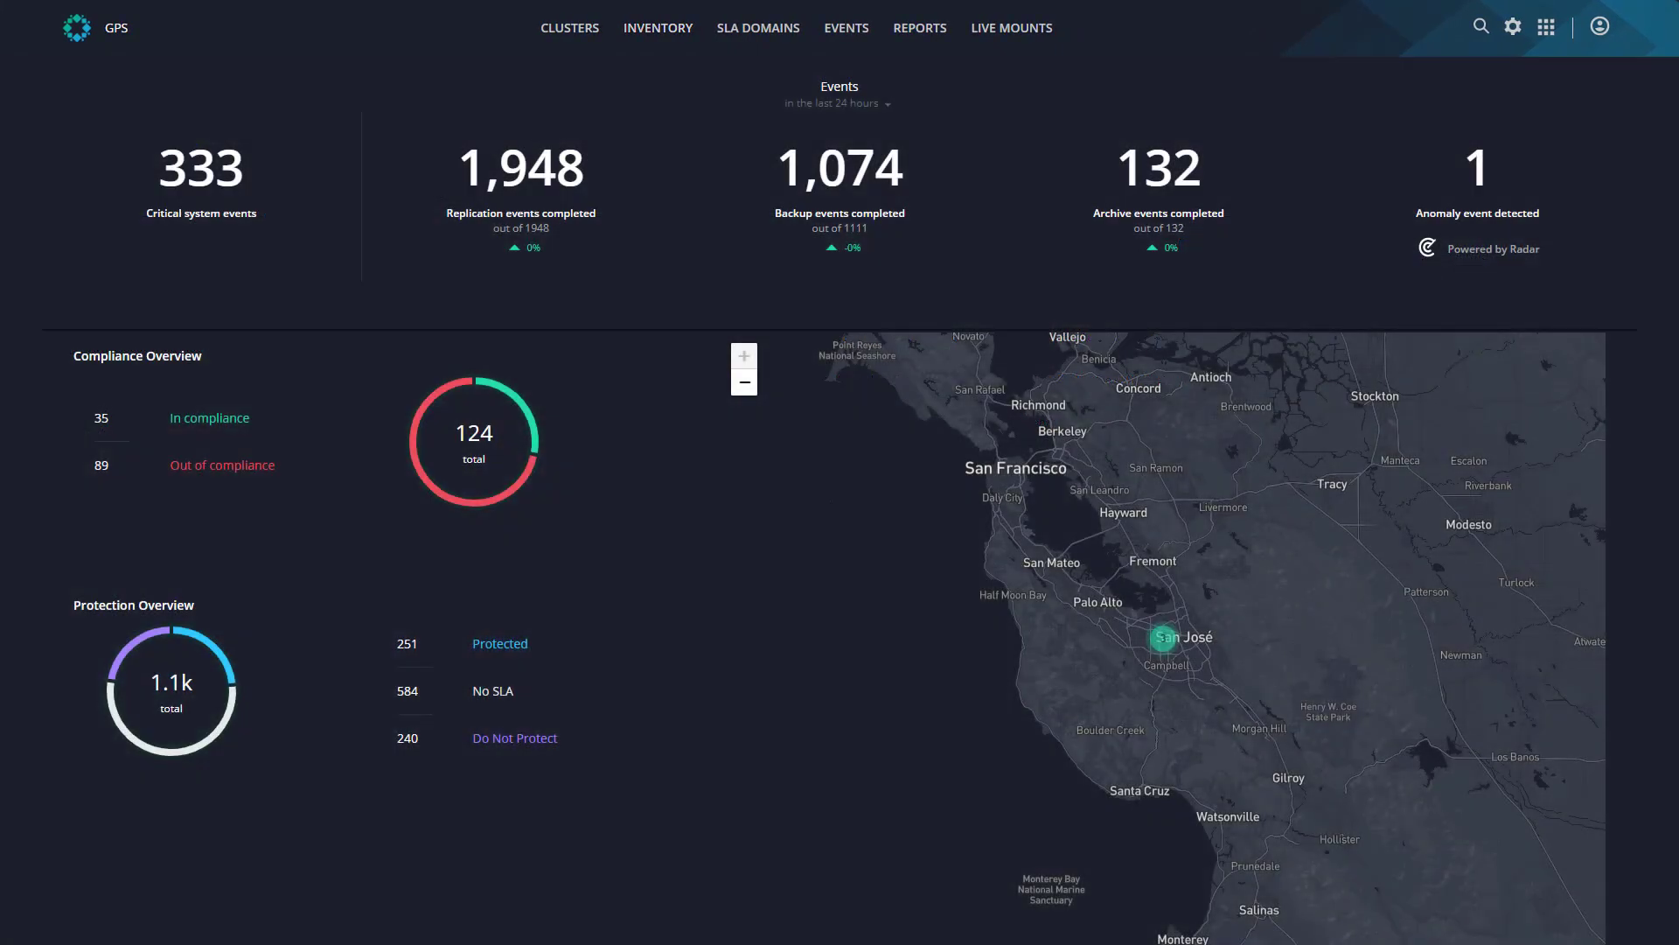
- Search all objects for "vault" and open the or-vault-01 instance in US_WEST_2
left_click(1483, 31)
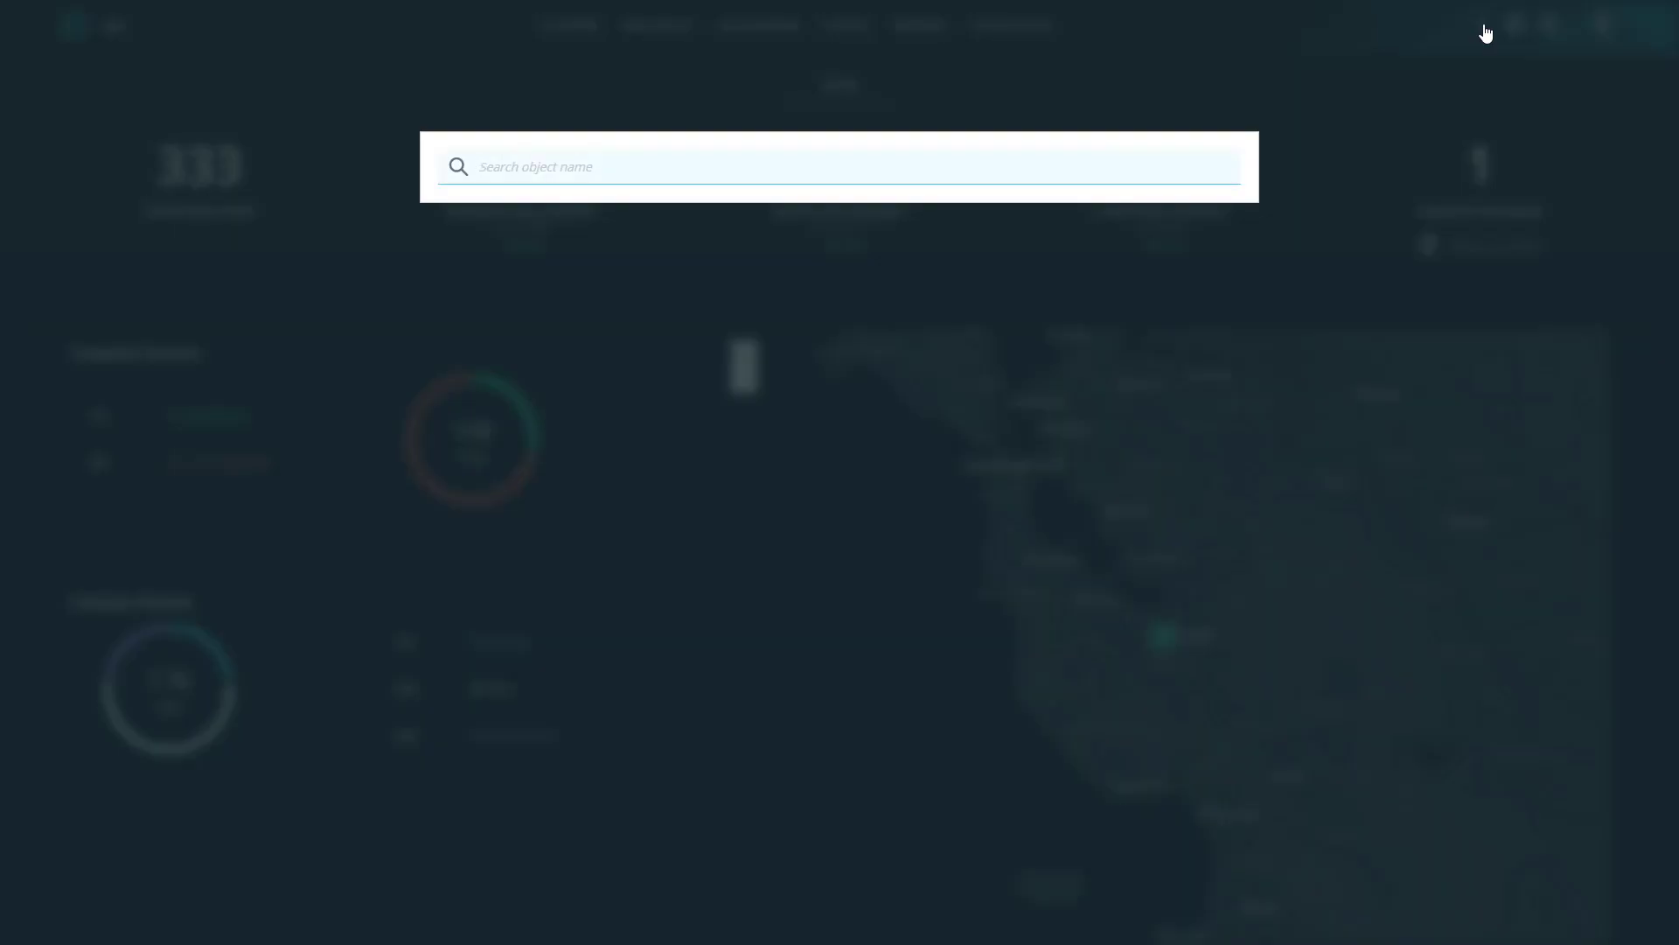
type("vault")
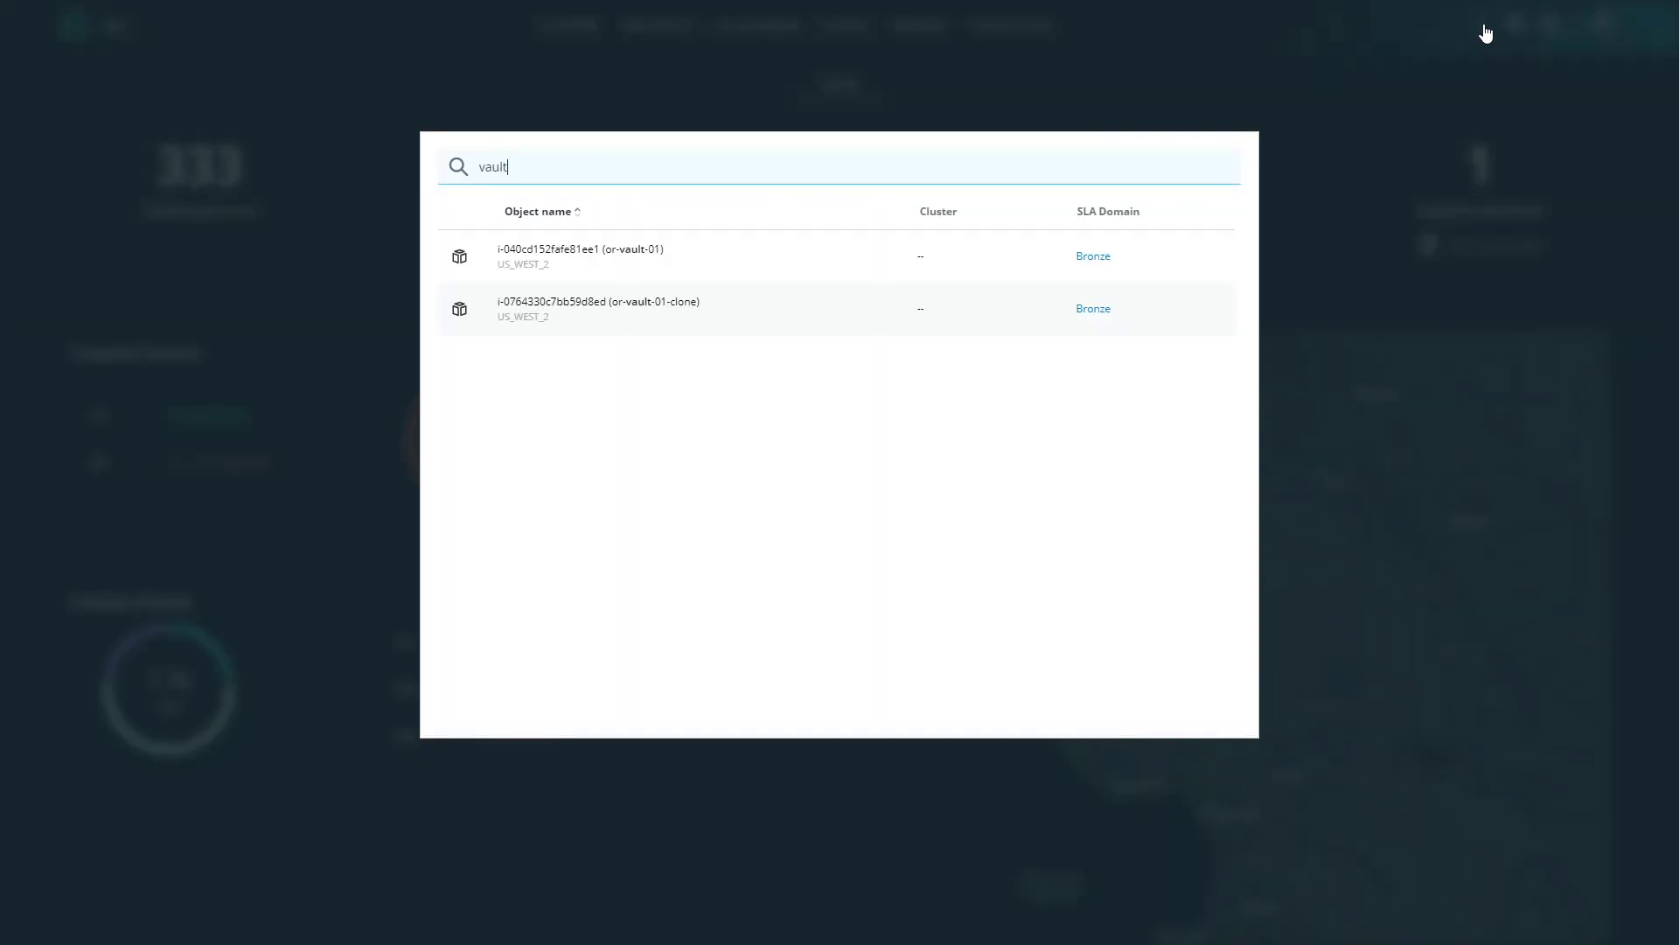
left_click(720, 263)
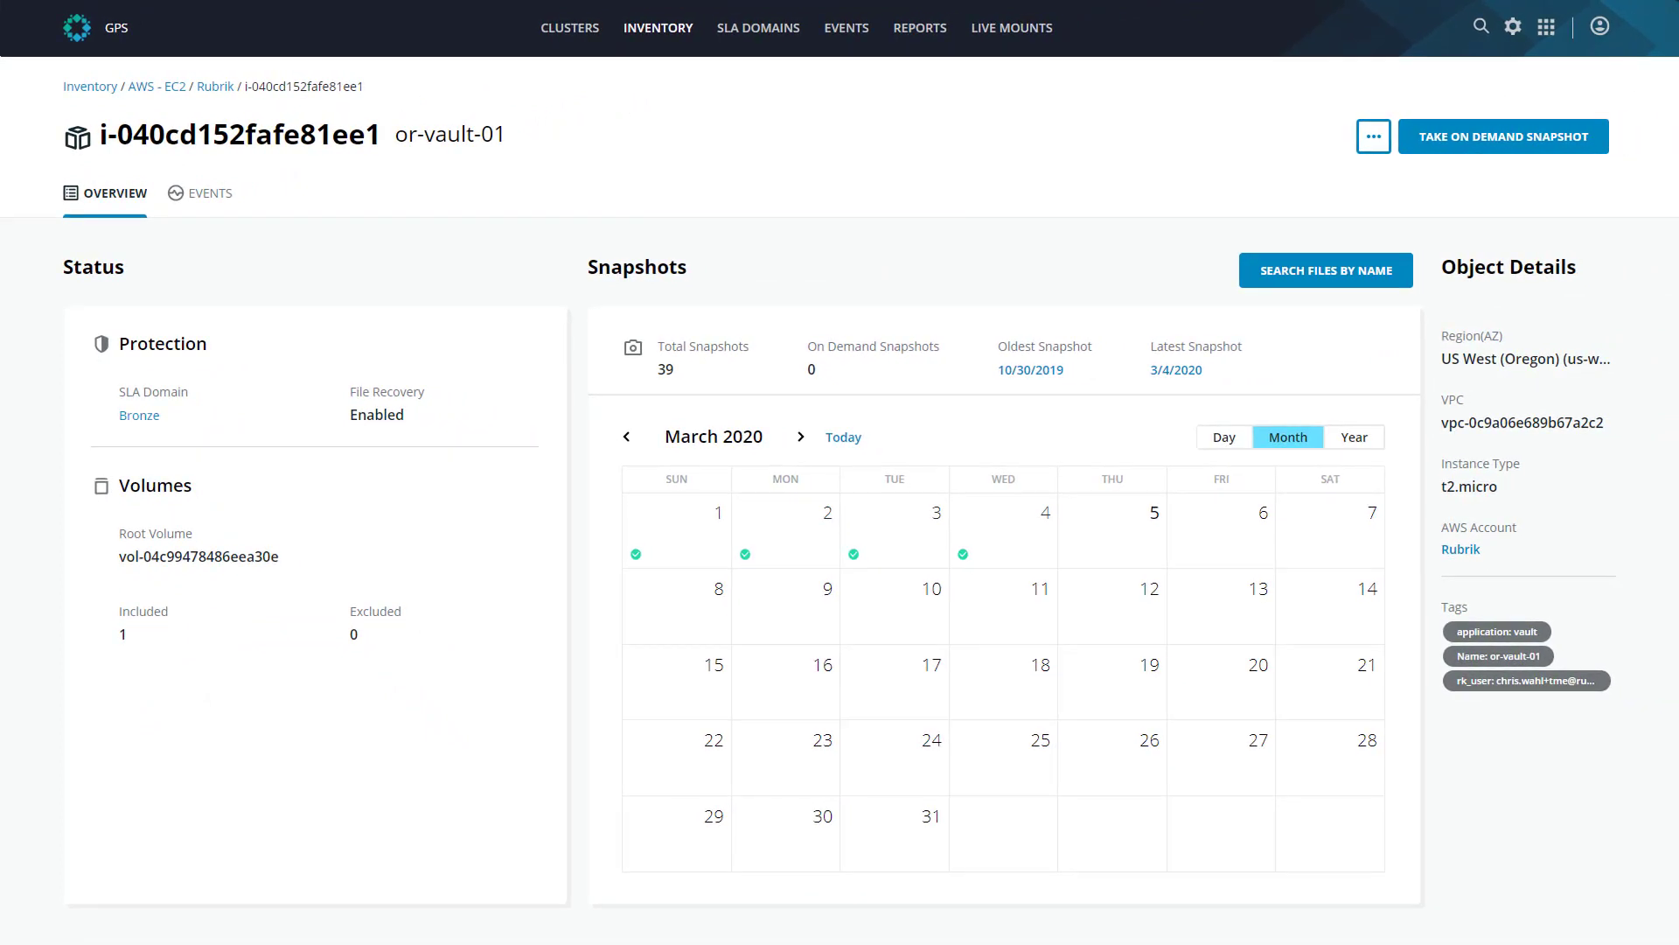
- Search the instance's backed-up files for vault.hcl and select /etc/vault.hcl to list its versions
left_click(1325, 273)
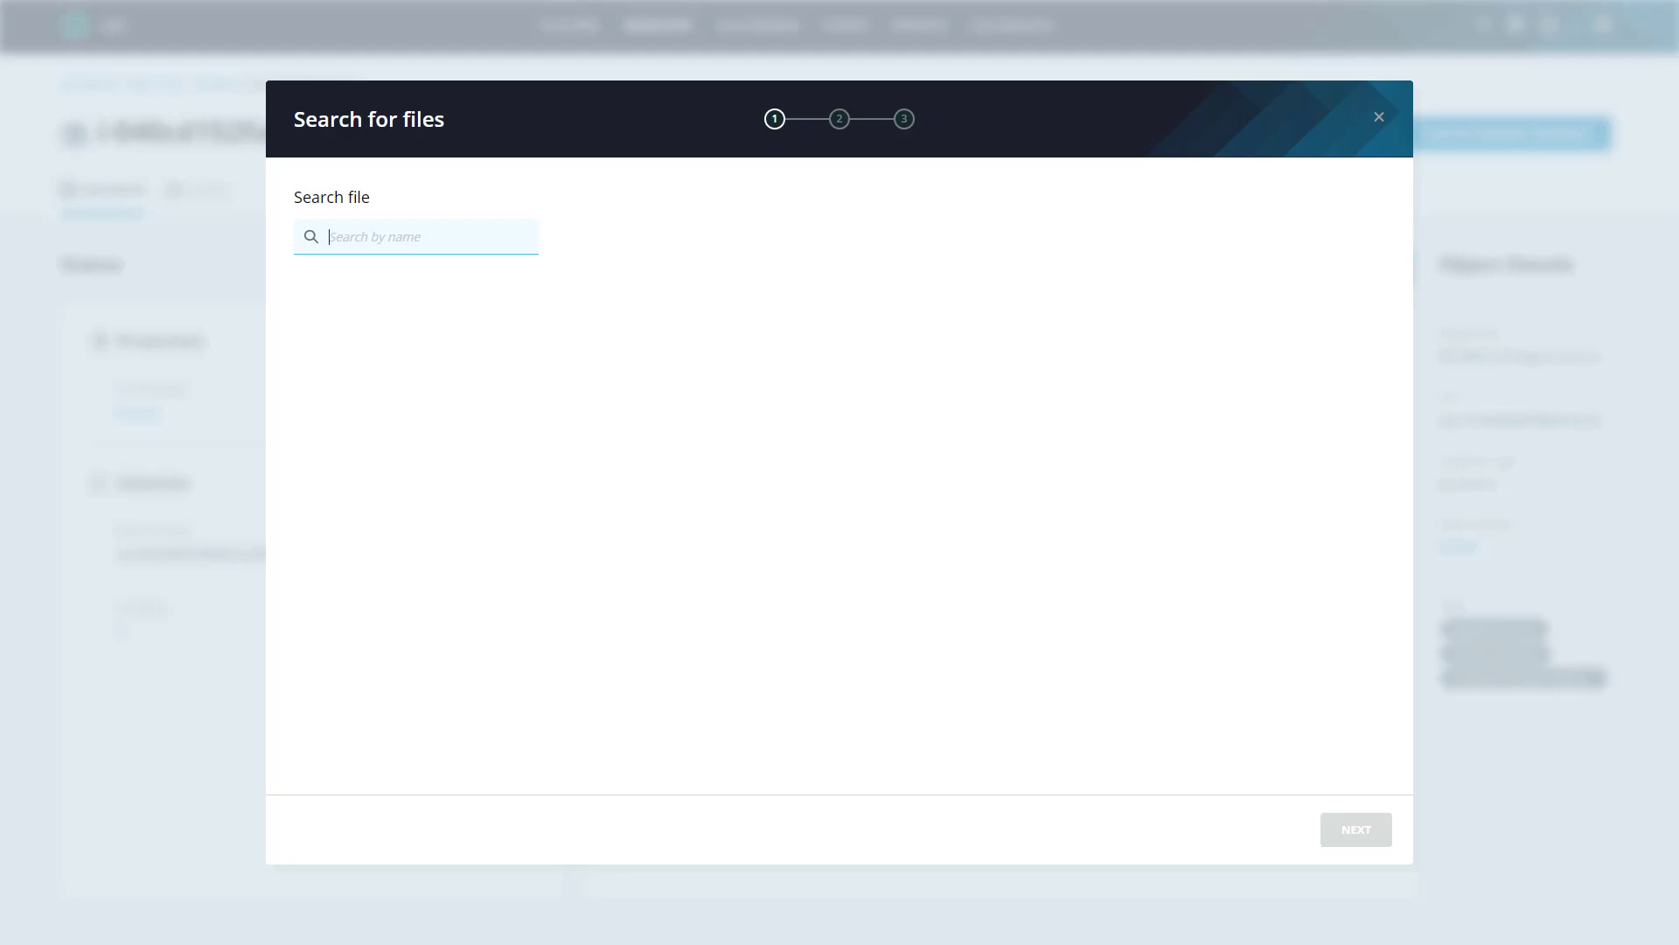
type("/et")
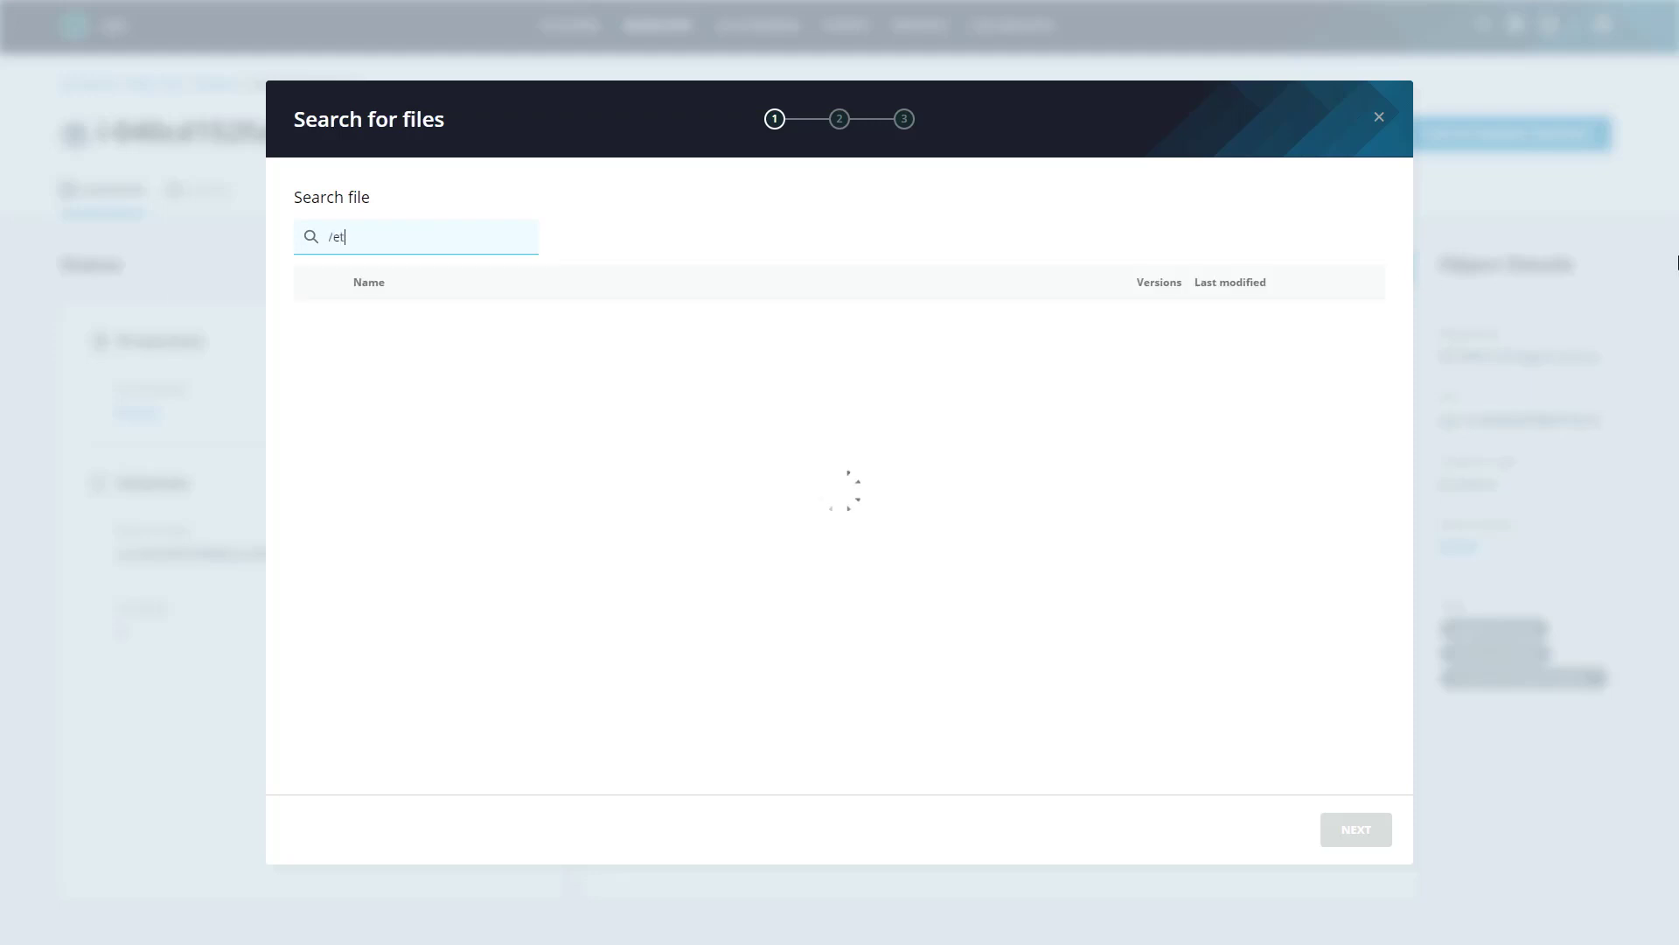
type("c/vault.hcl")
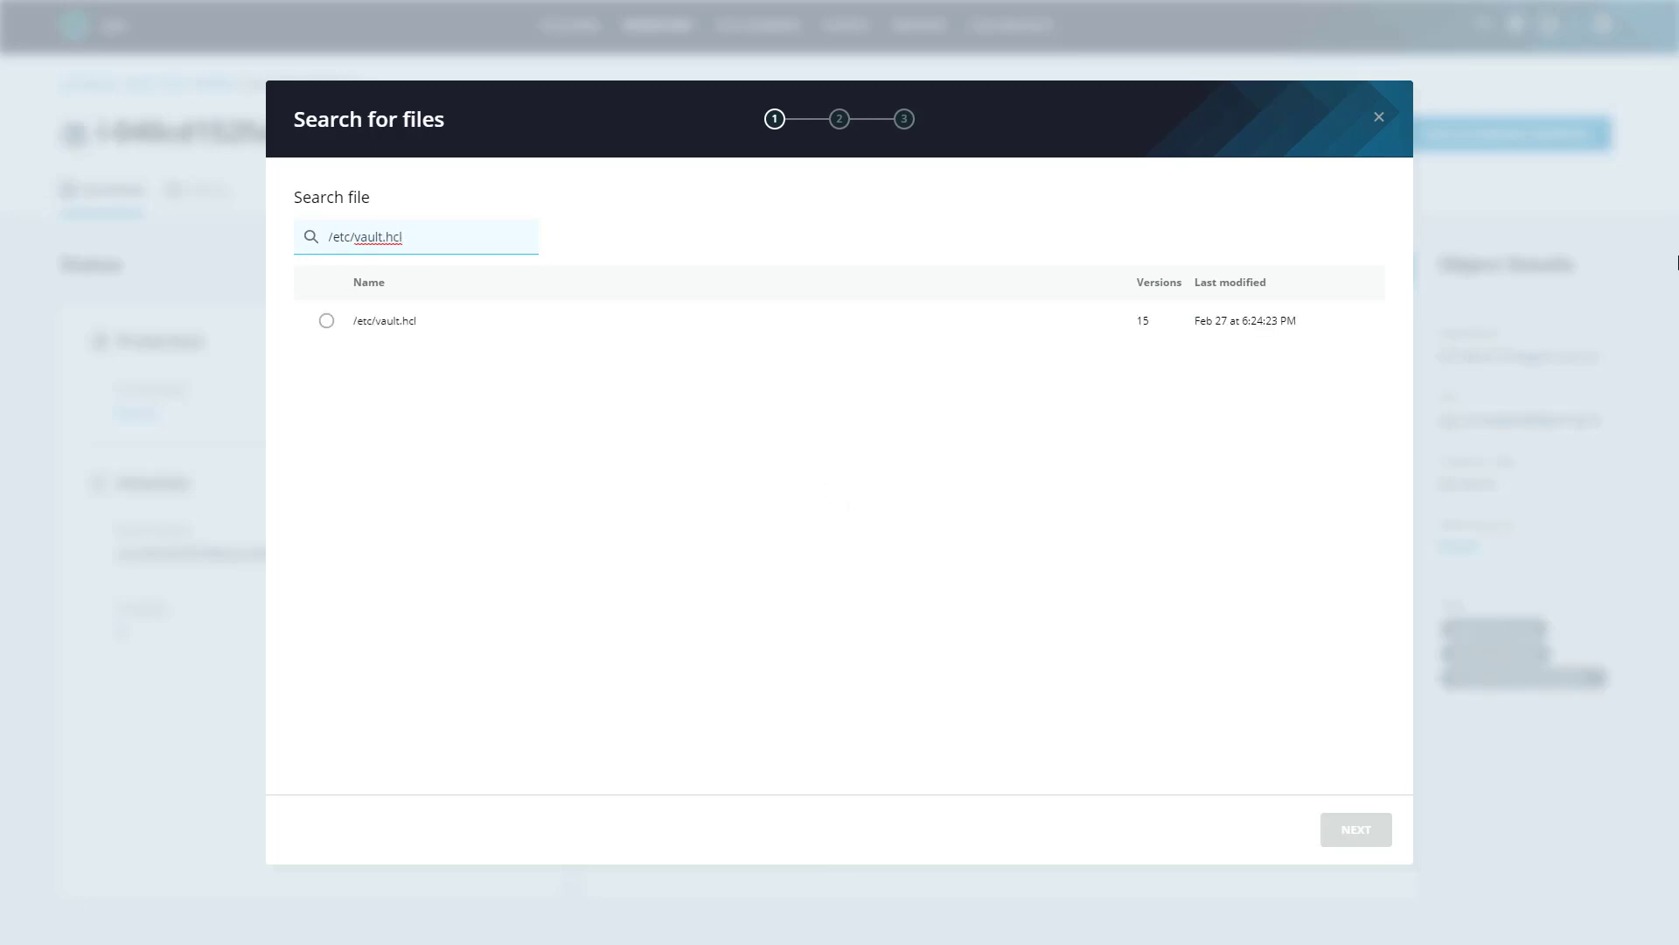
key("ctrl+a")
type("vault.hcl")
left_click(329, 329)
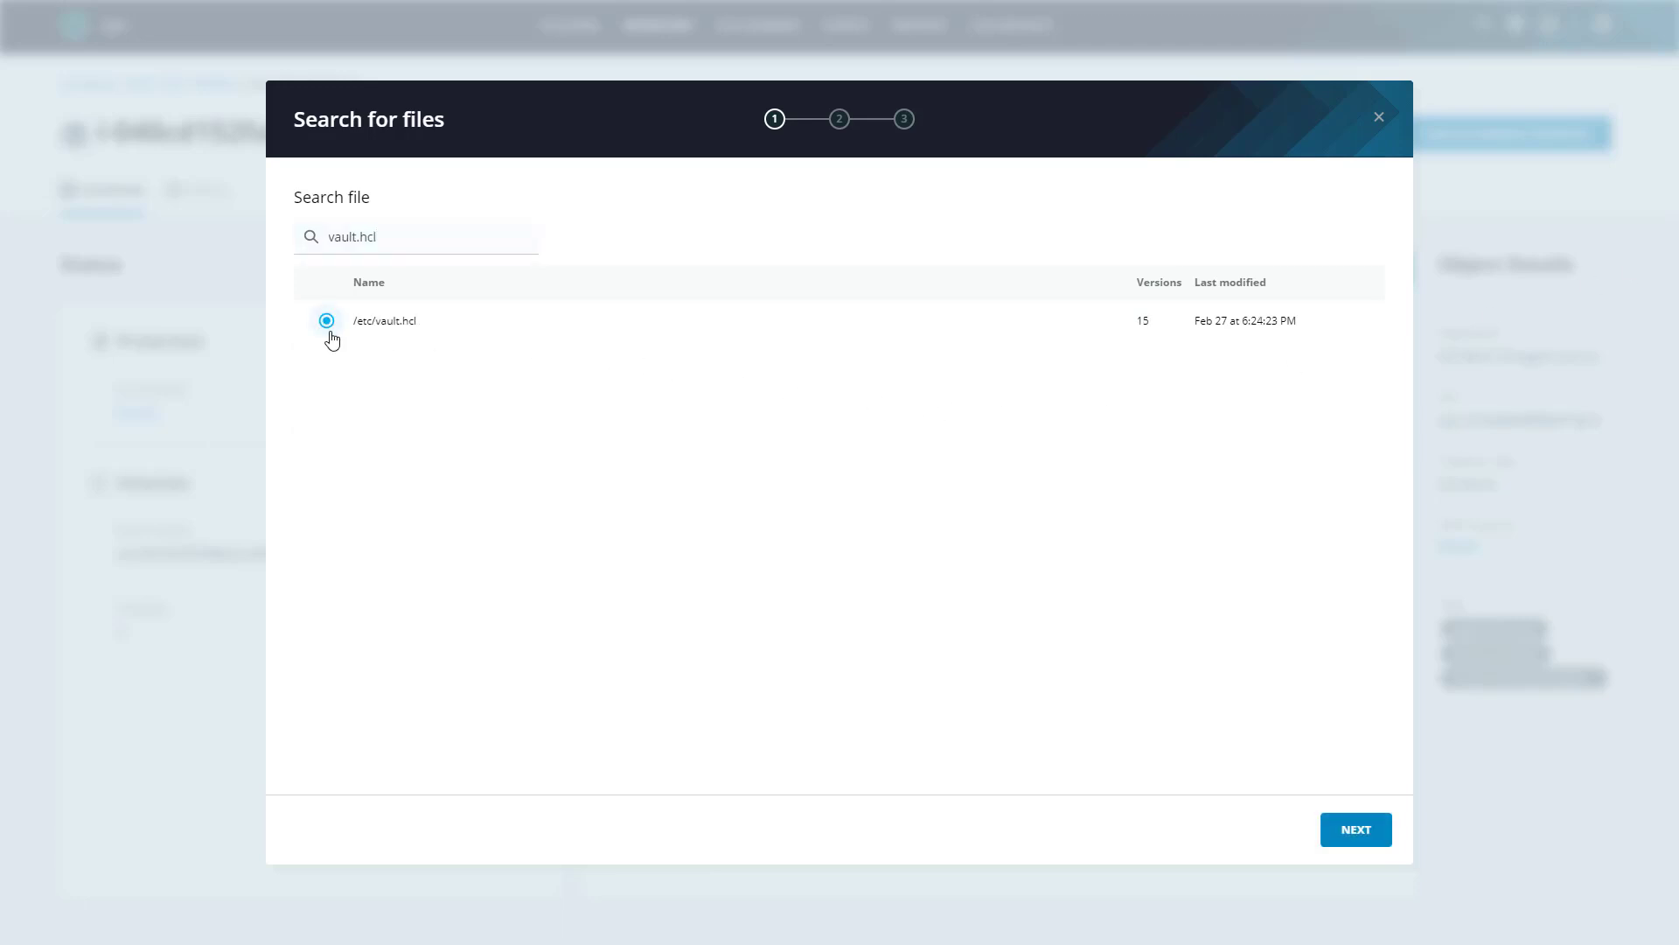
left_click(1342, 840)
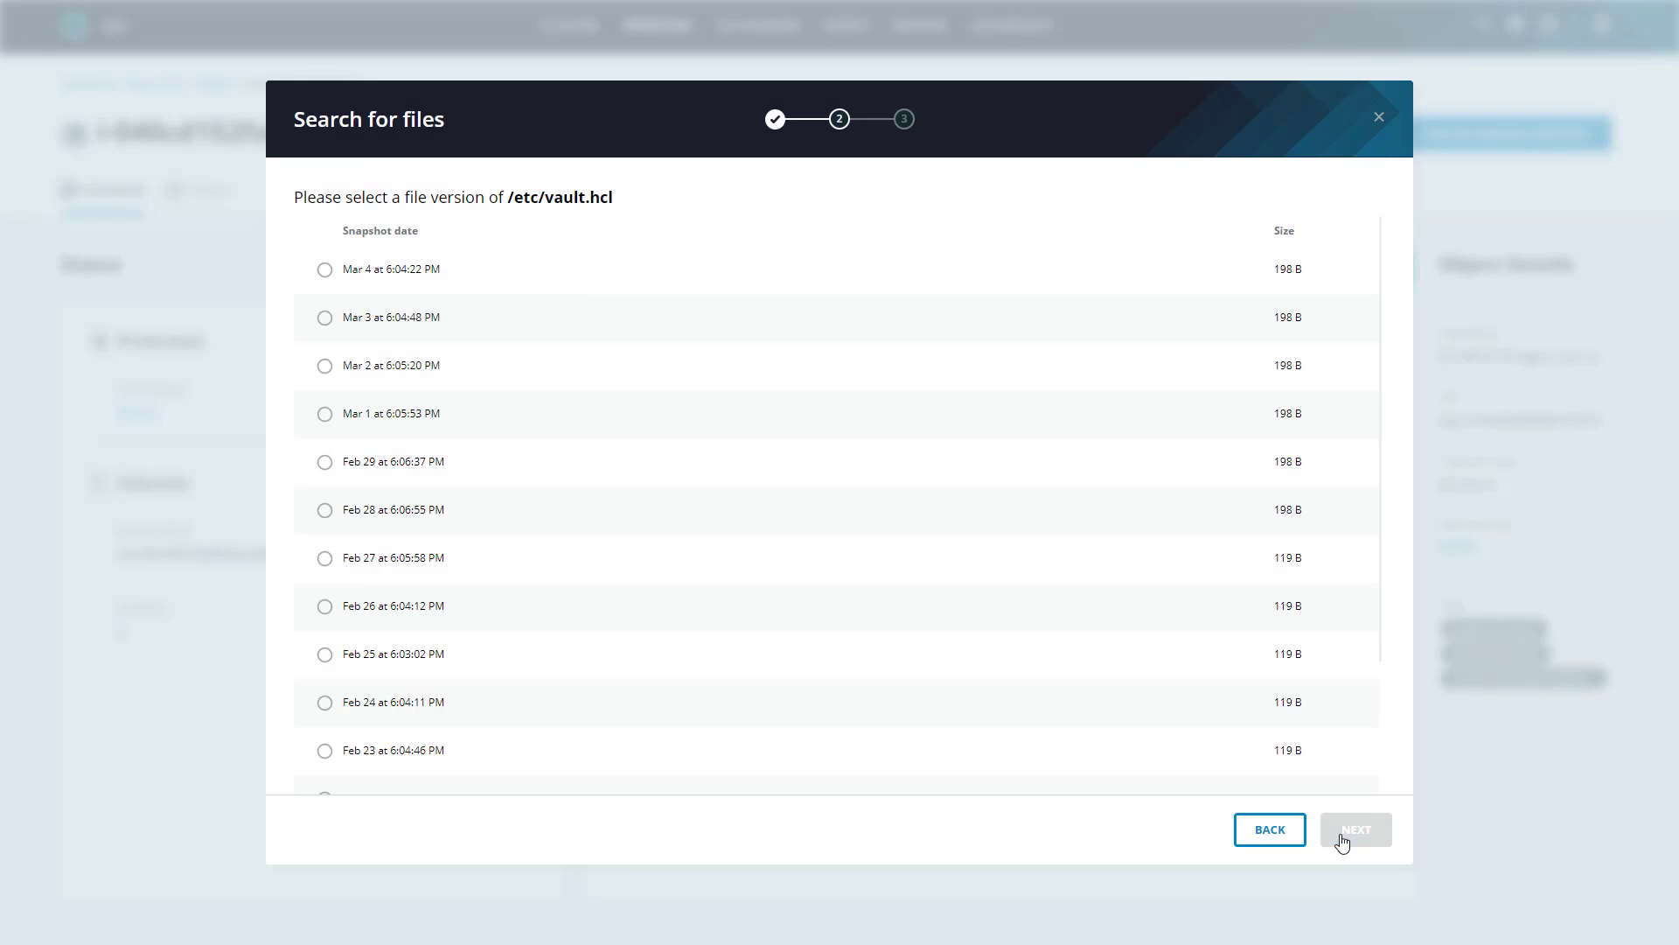
- Select the Mar 2 6:05:20 PM version of the file and choose to download it to a new S3 bucket
left_click(429, 367)
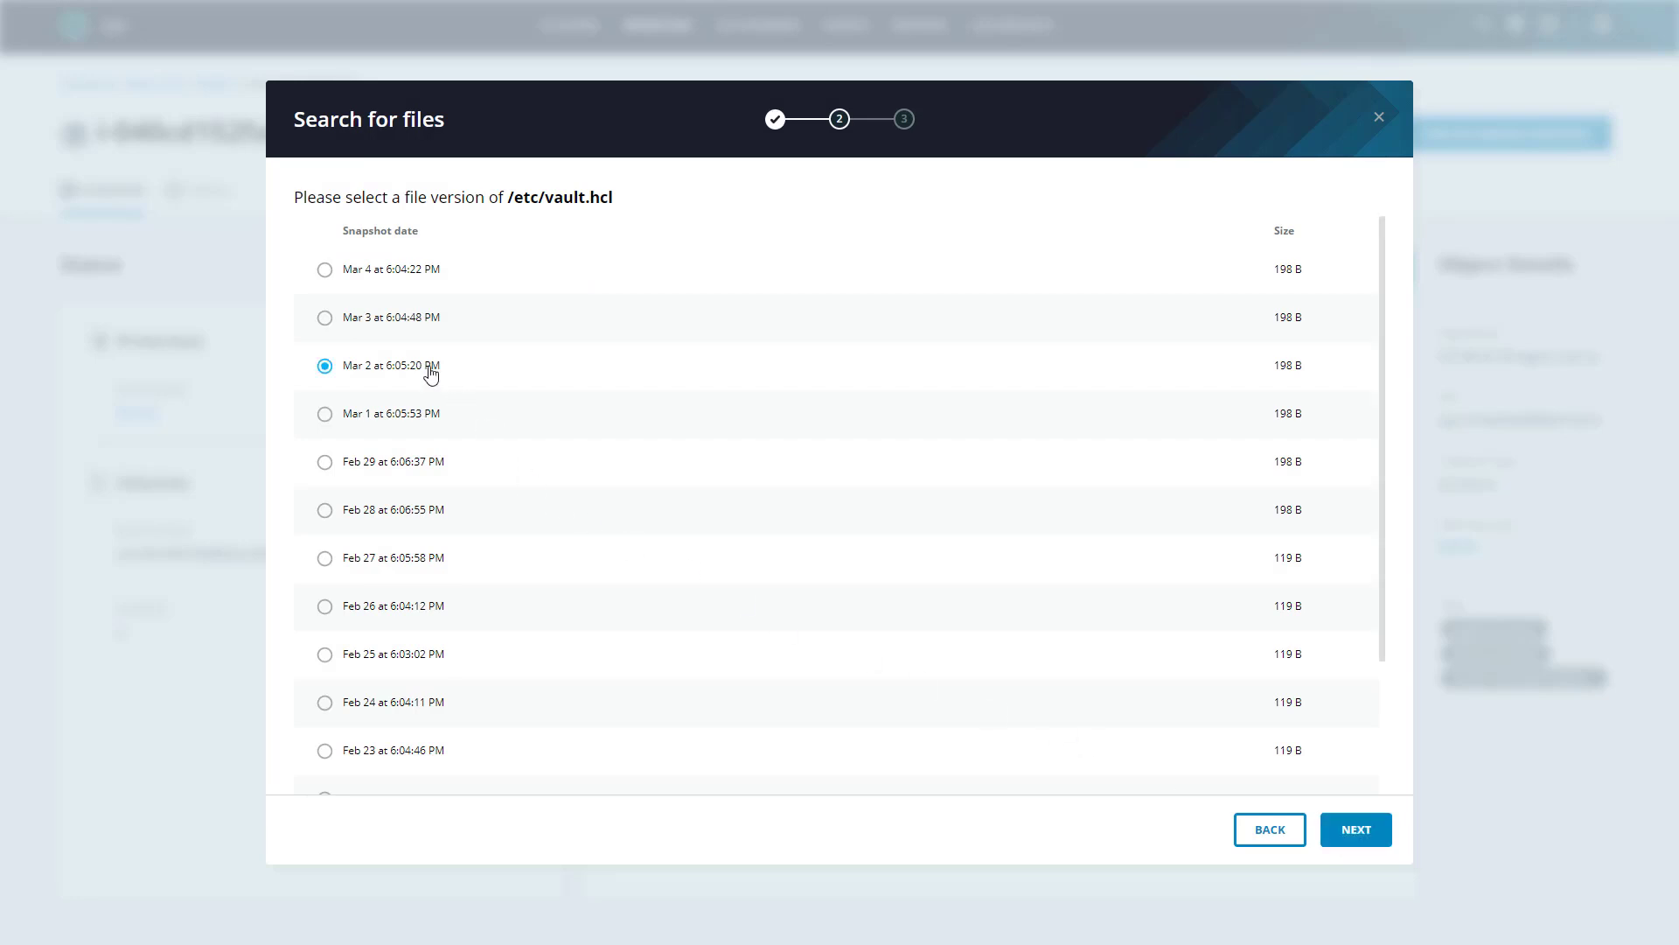
left_click(1369, 836)
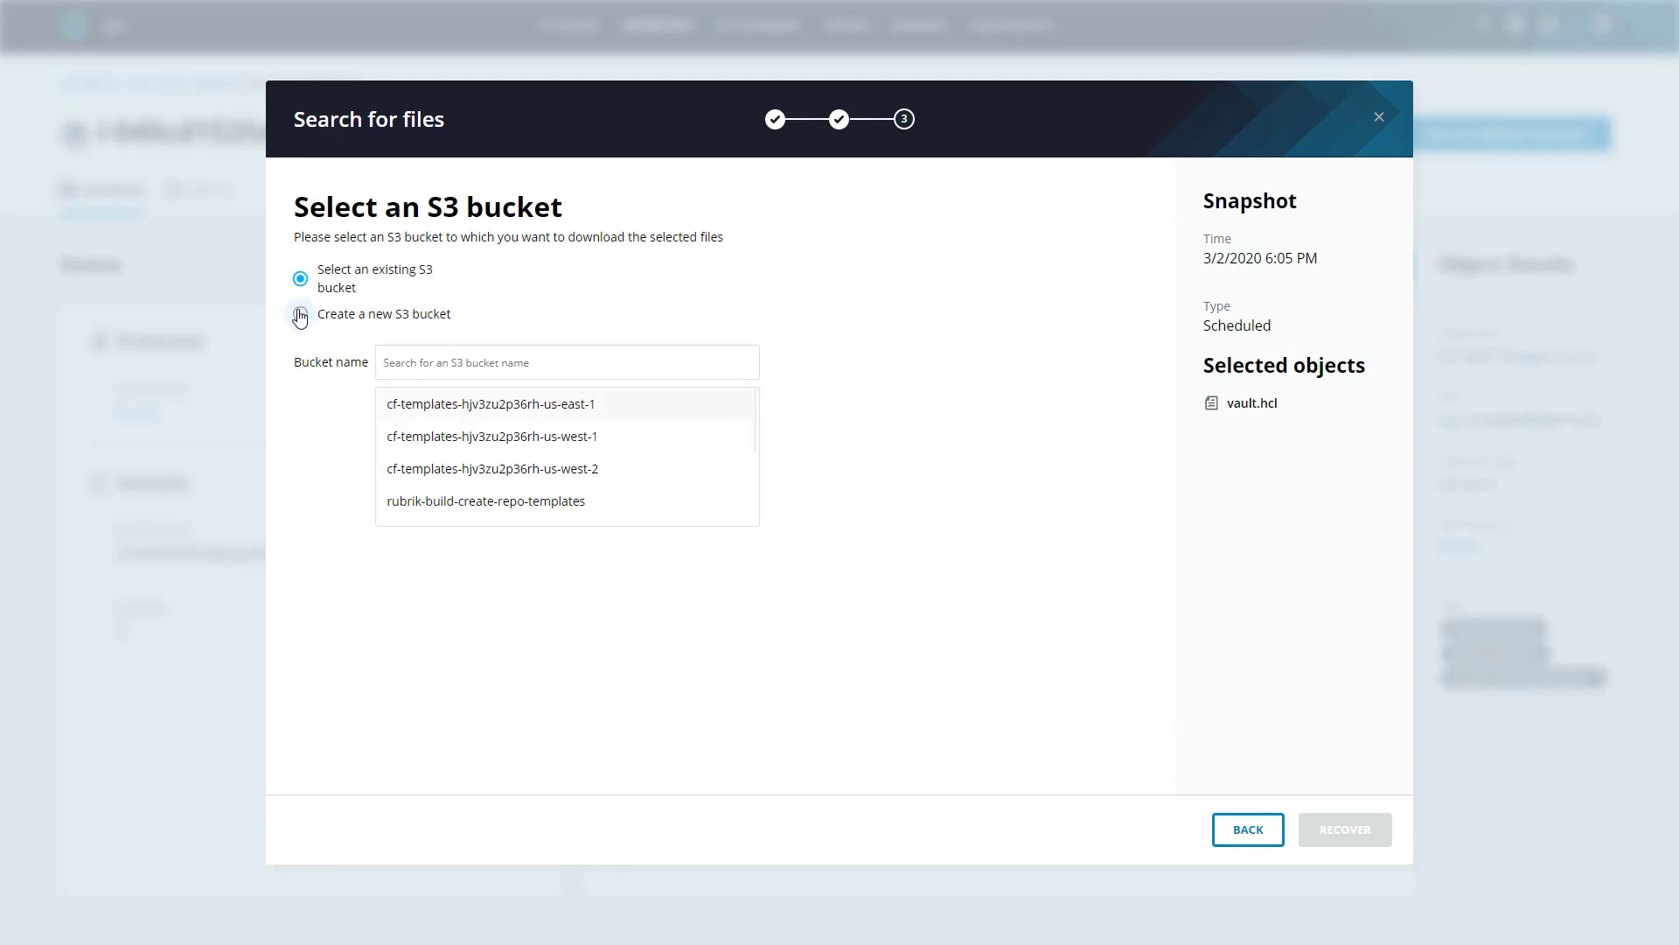
left_click(300, 315)
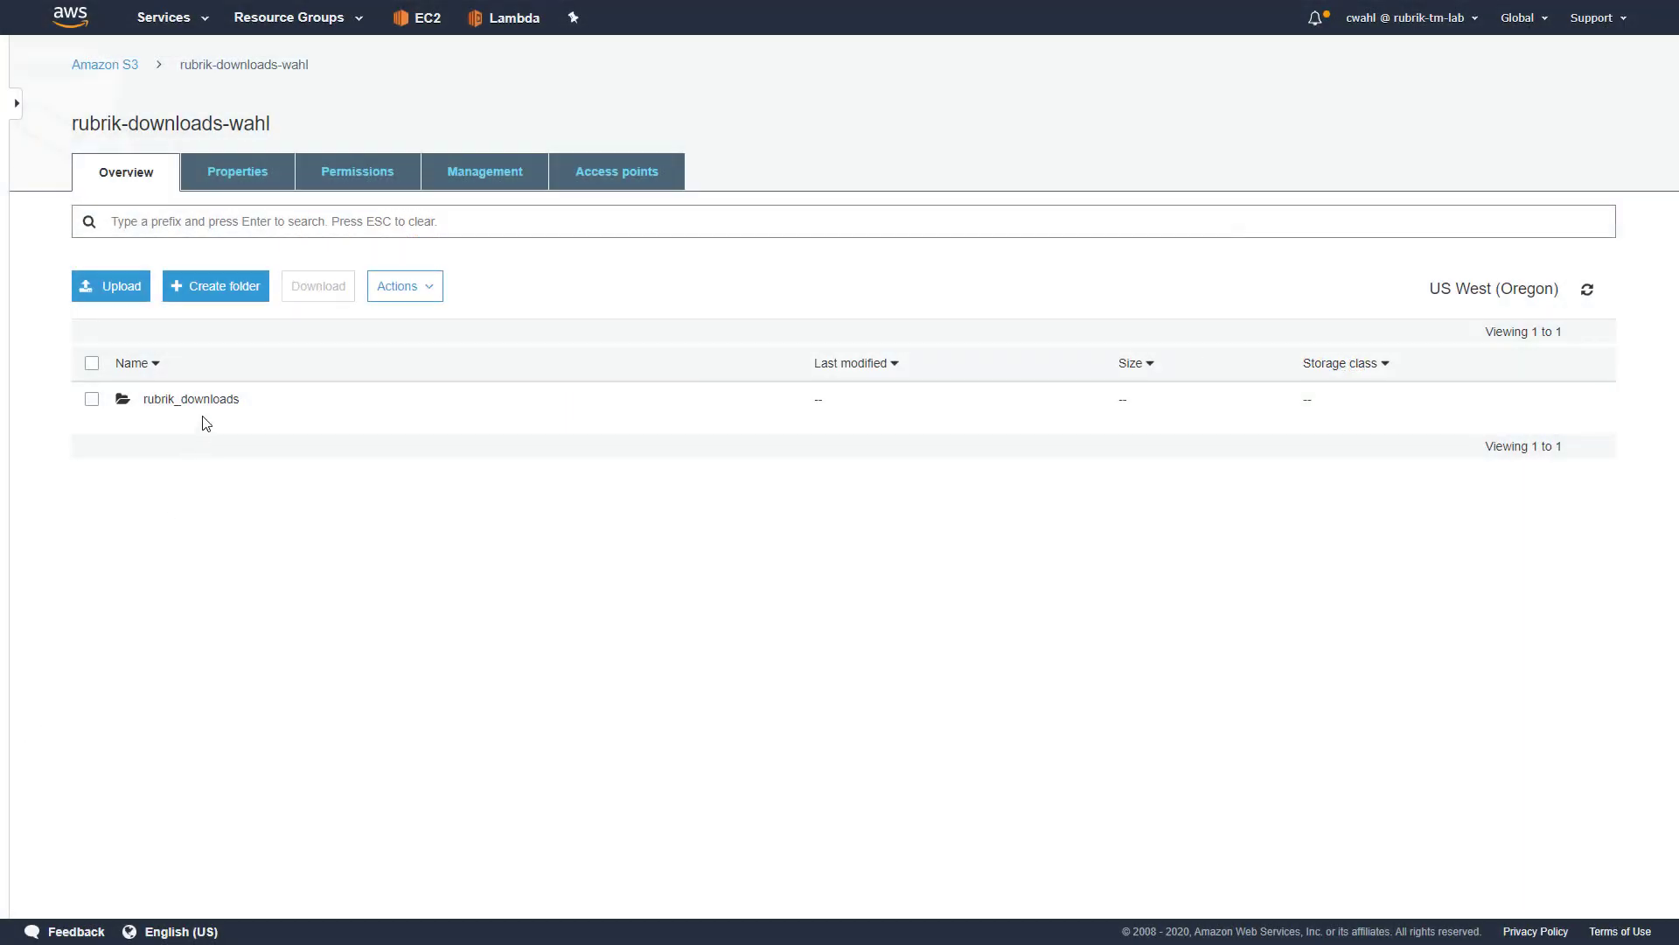
- Switch to the Amazon S3 console and open the rubrik_downloads folder in the Rubrik downloads bucket
left_click(207, 405)
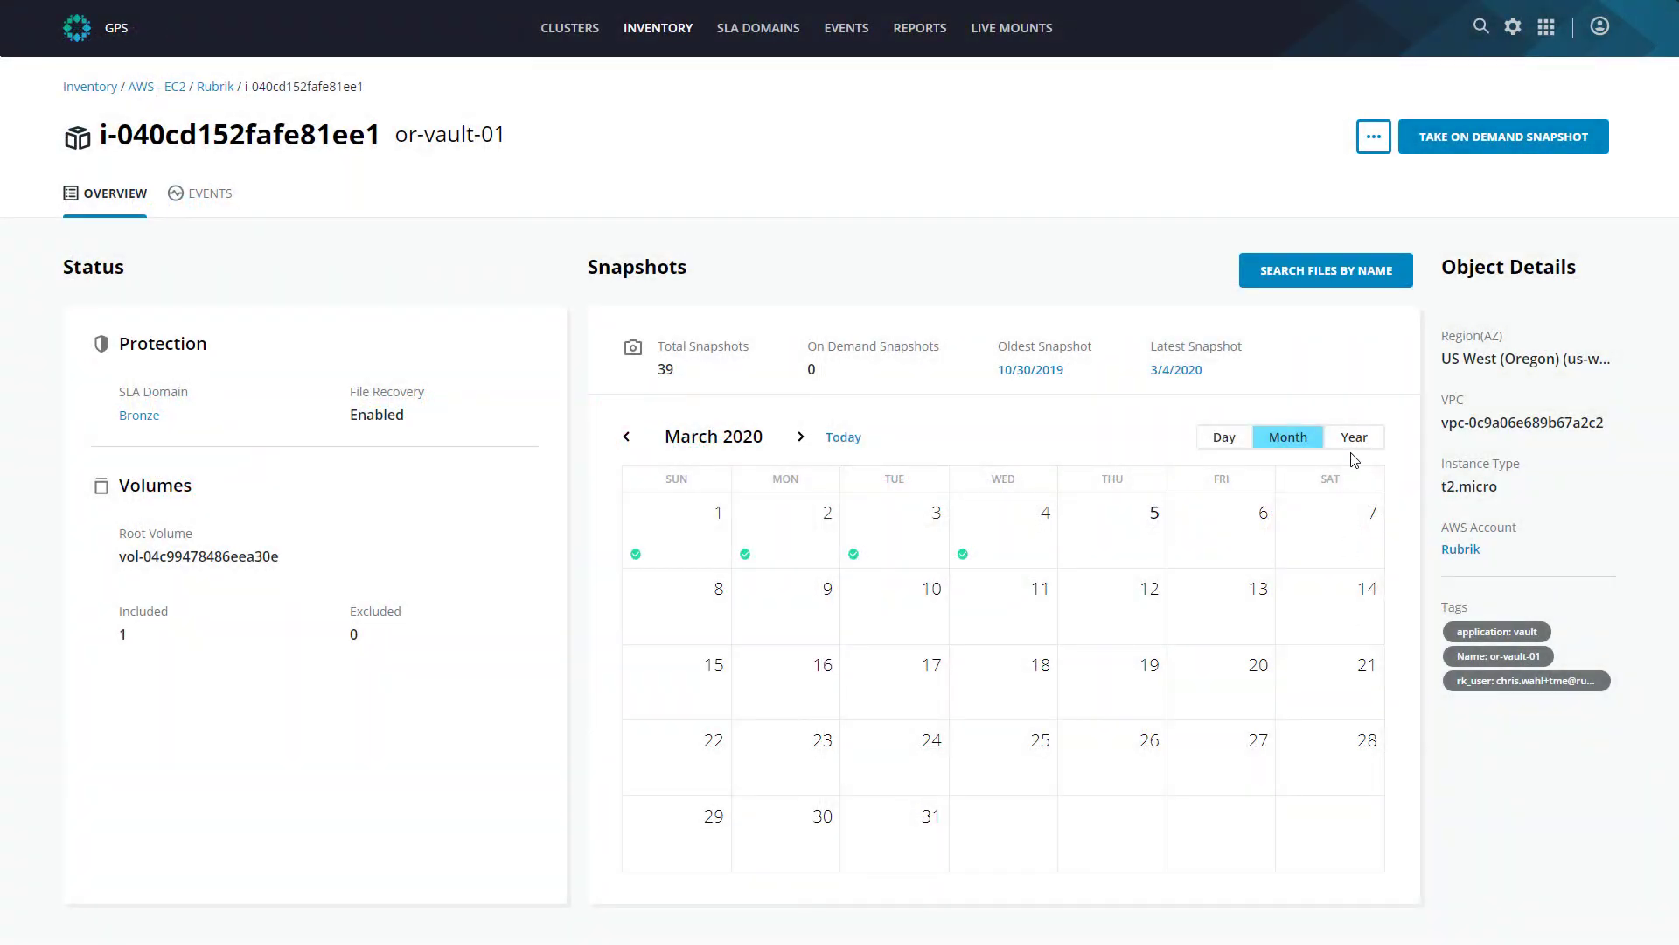
- Back in Rubrik, view the or-vault-01 snapshot calendar by year and by month, and go to the snapshots of 3/3/2020
left_click(1358, 443)
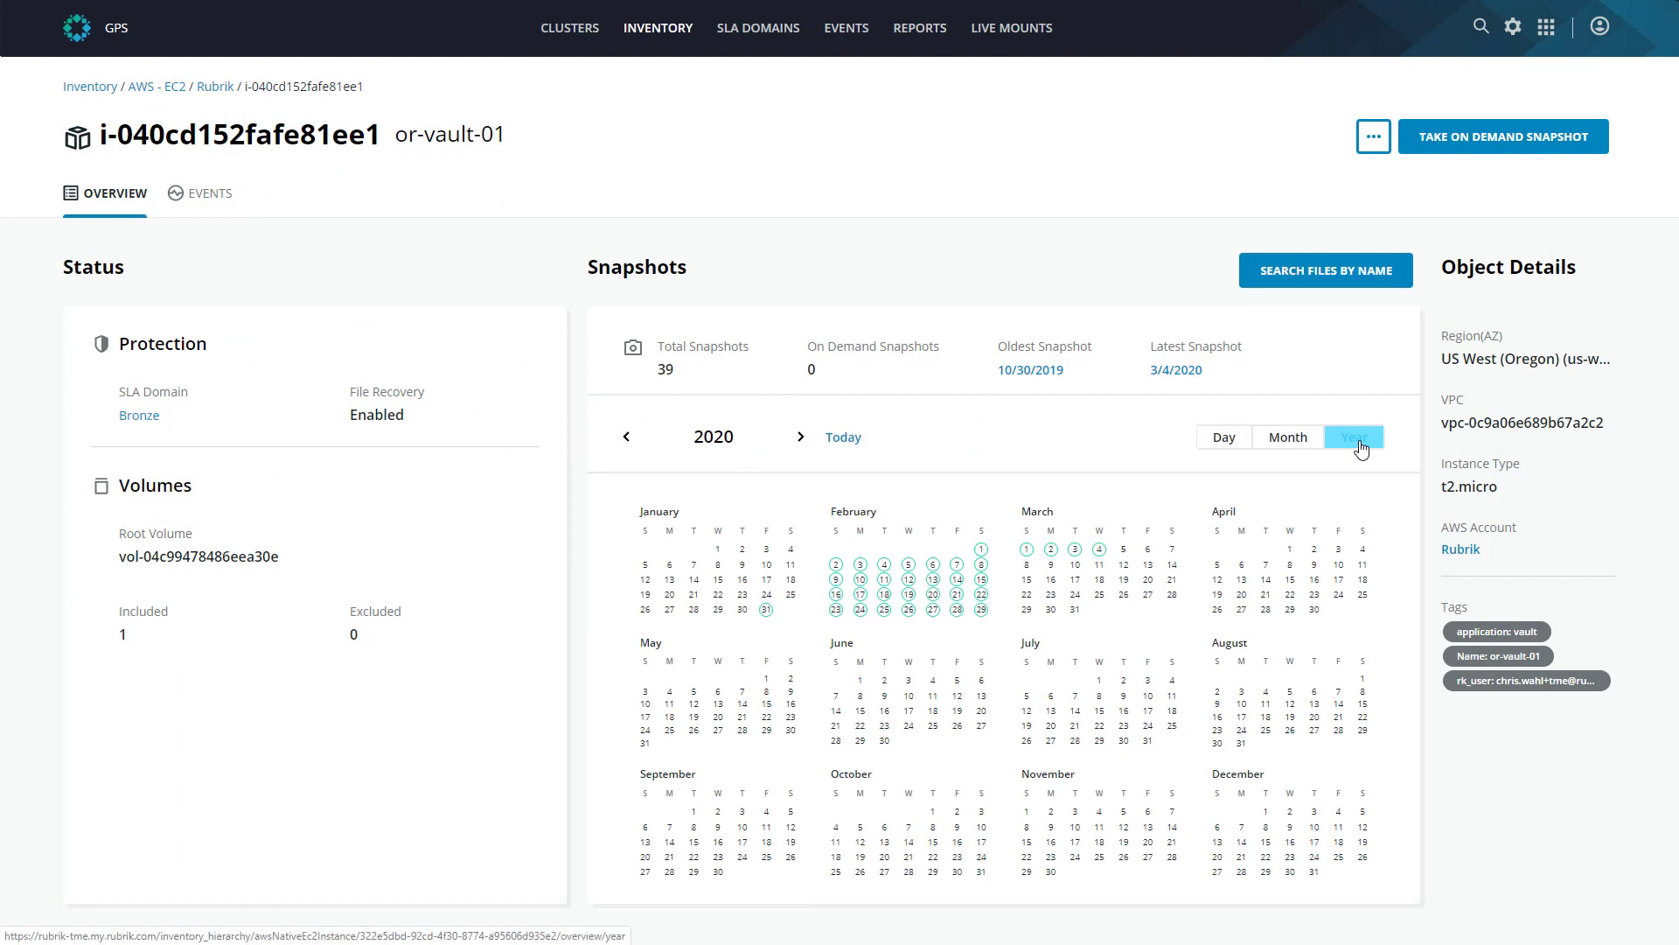
left_click(1297, 443)
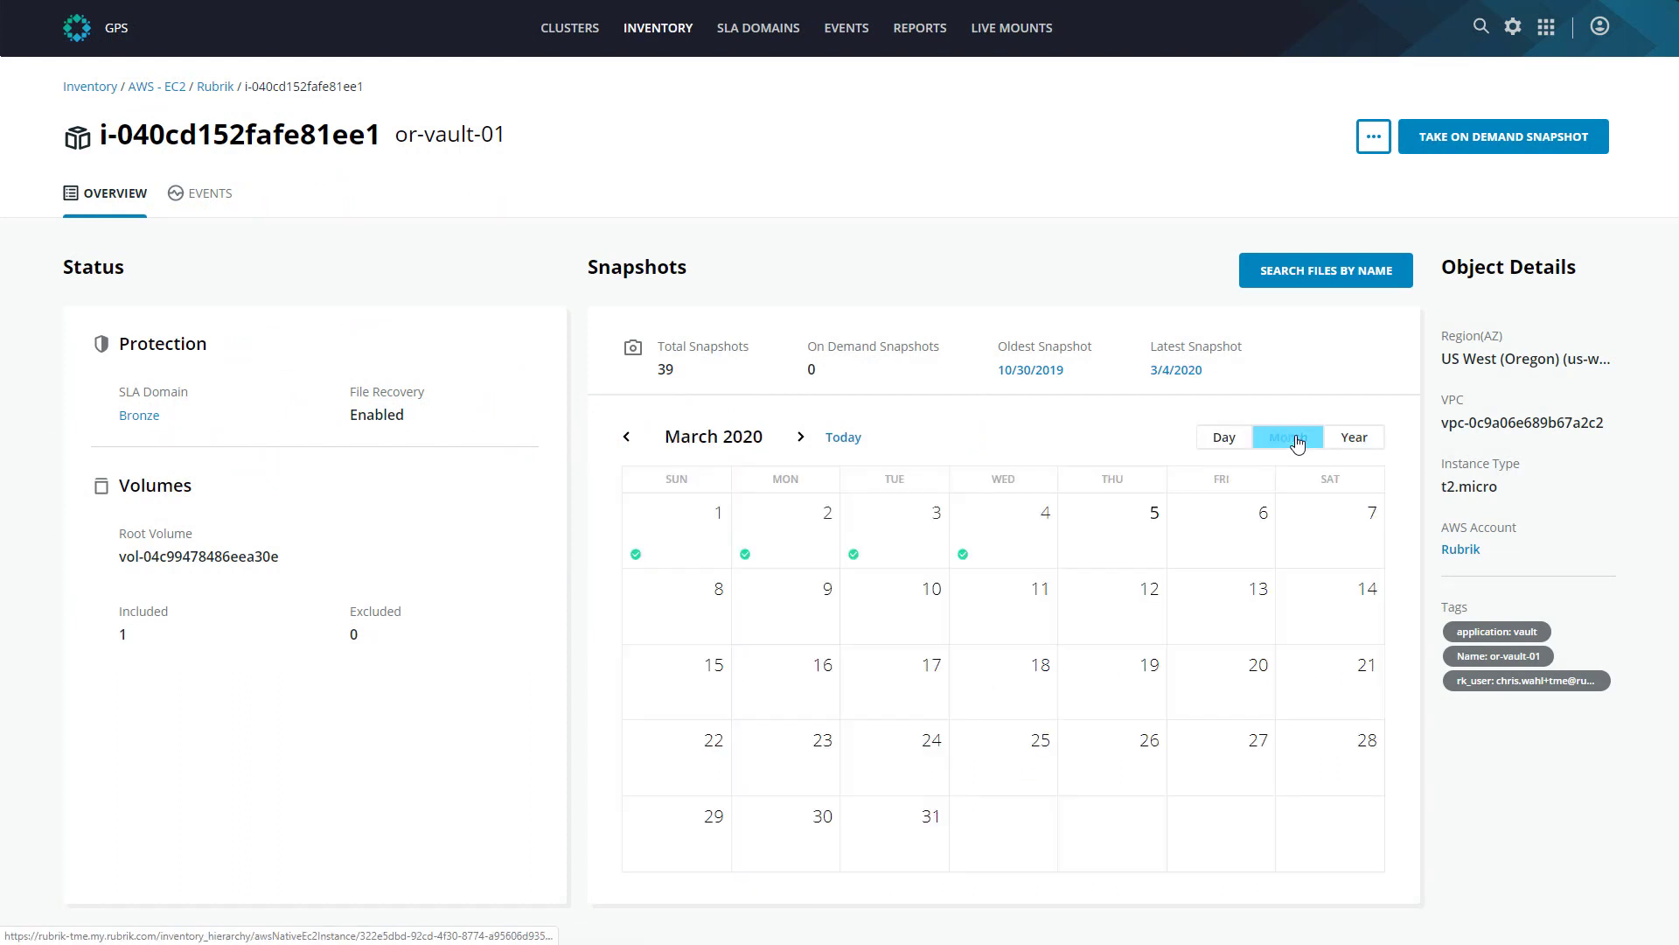
left_click(854, 446)
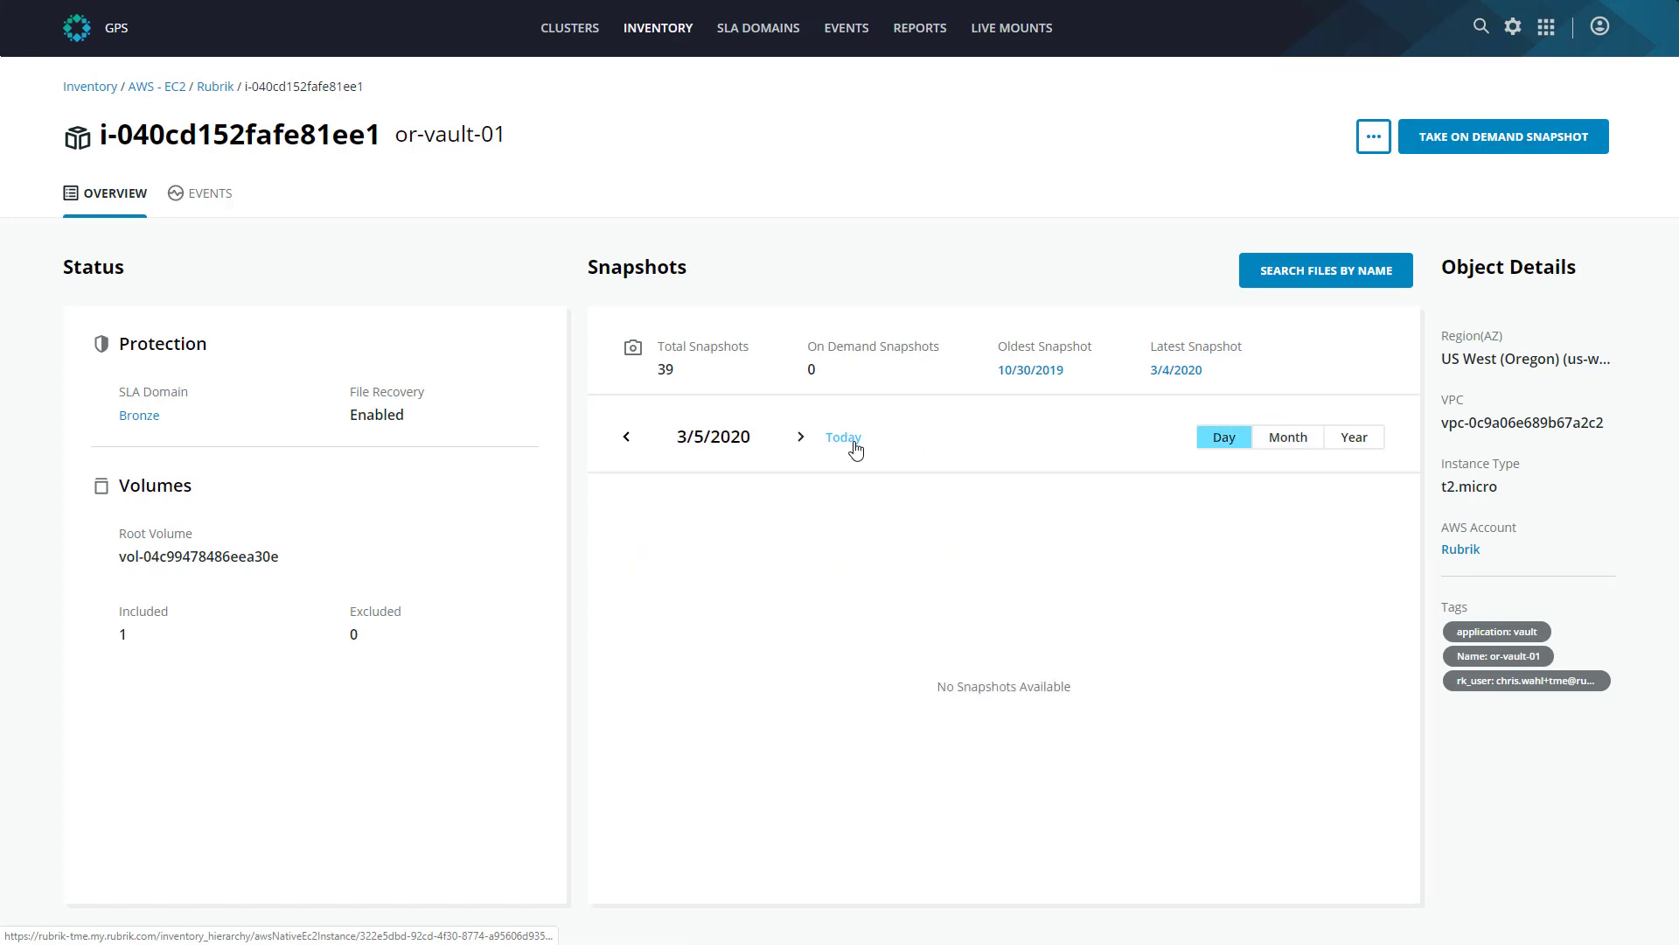
left_click(627, 439)
left_click(628, 440)
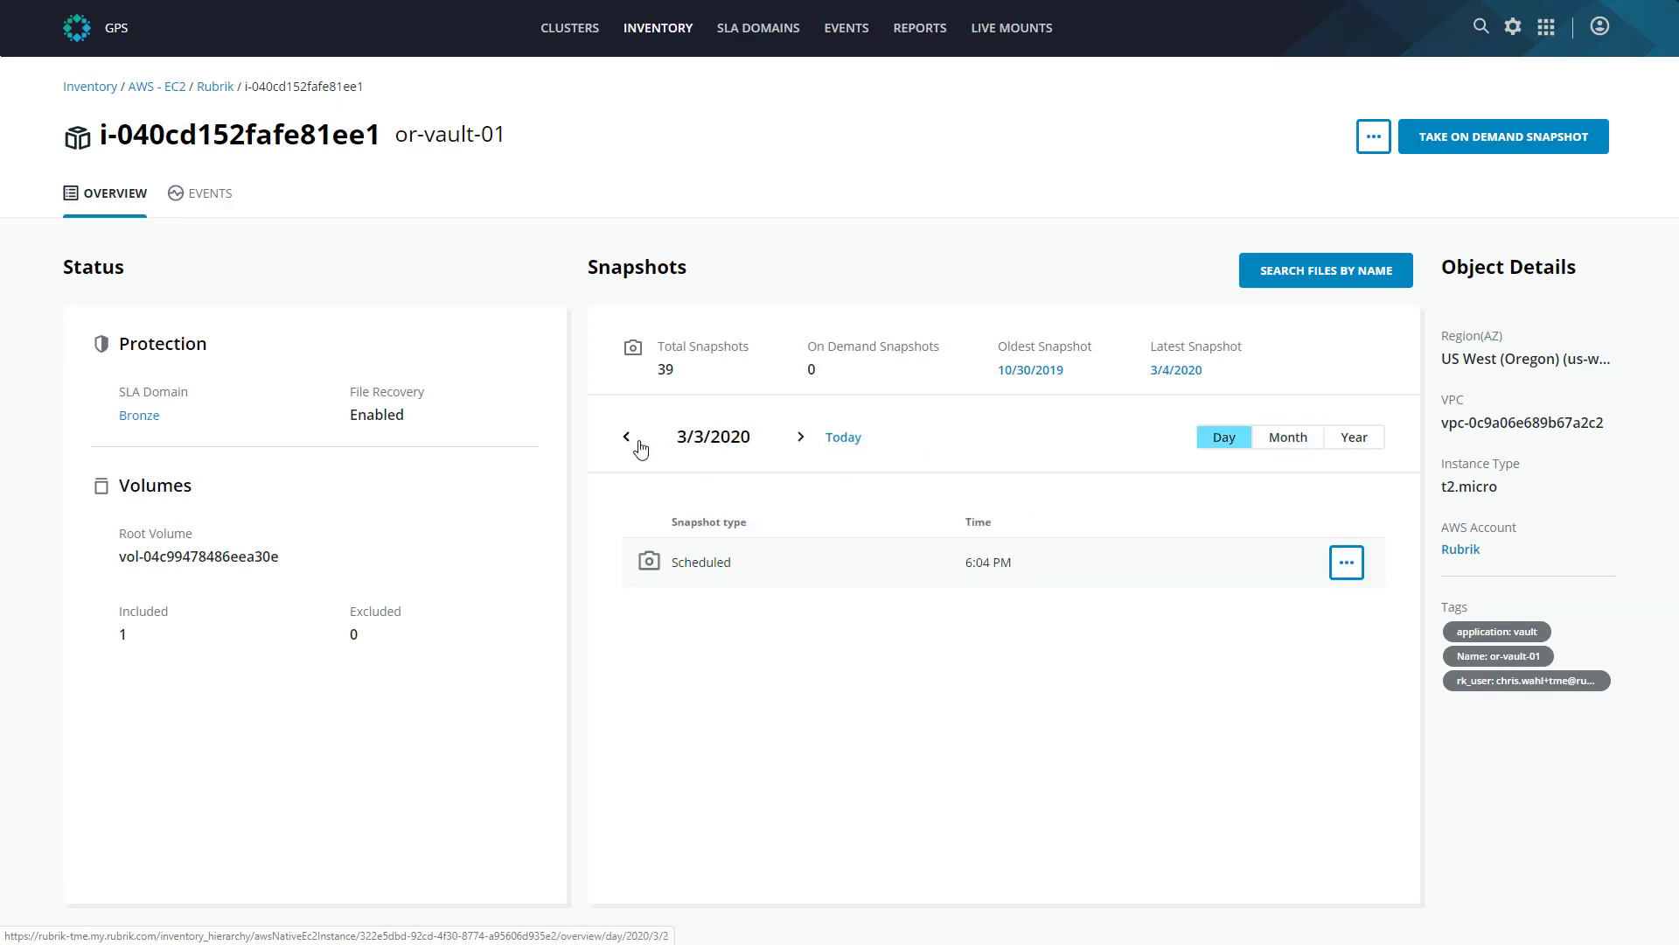
- Review the Restore options of the 3/3/2020 6:04 PM snapshot, including restoring tags, and exit without restoring
left_click(1351, 581)
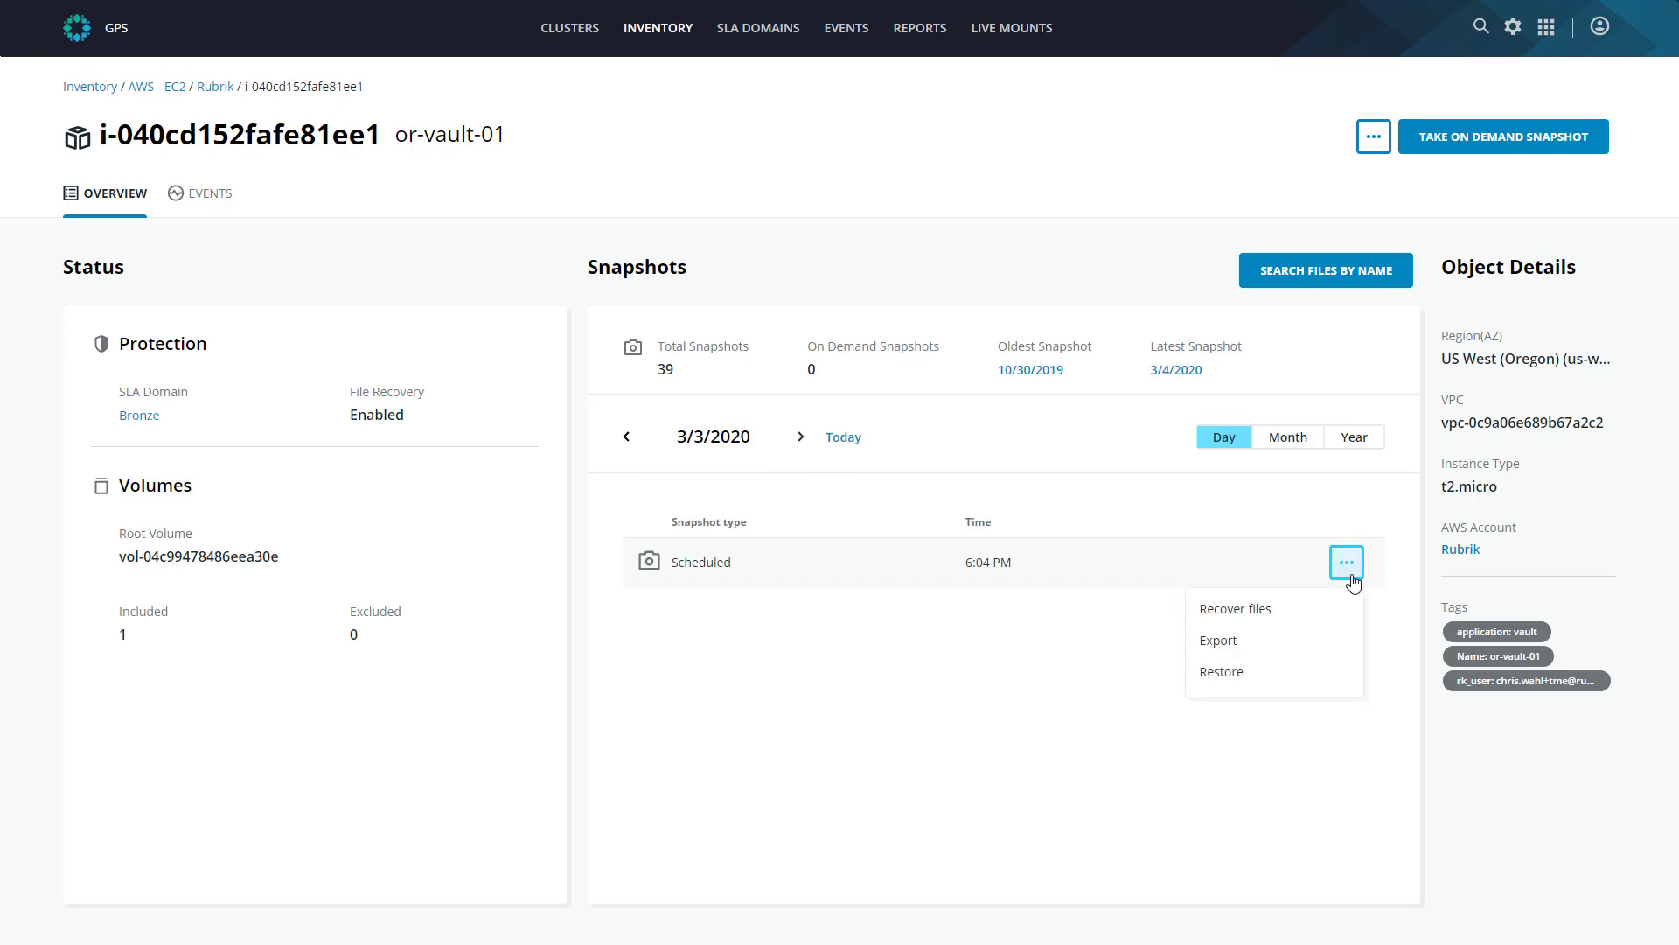
left_click(1246, 687)
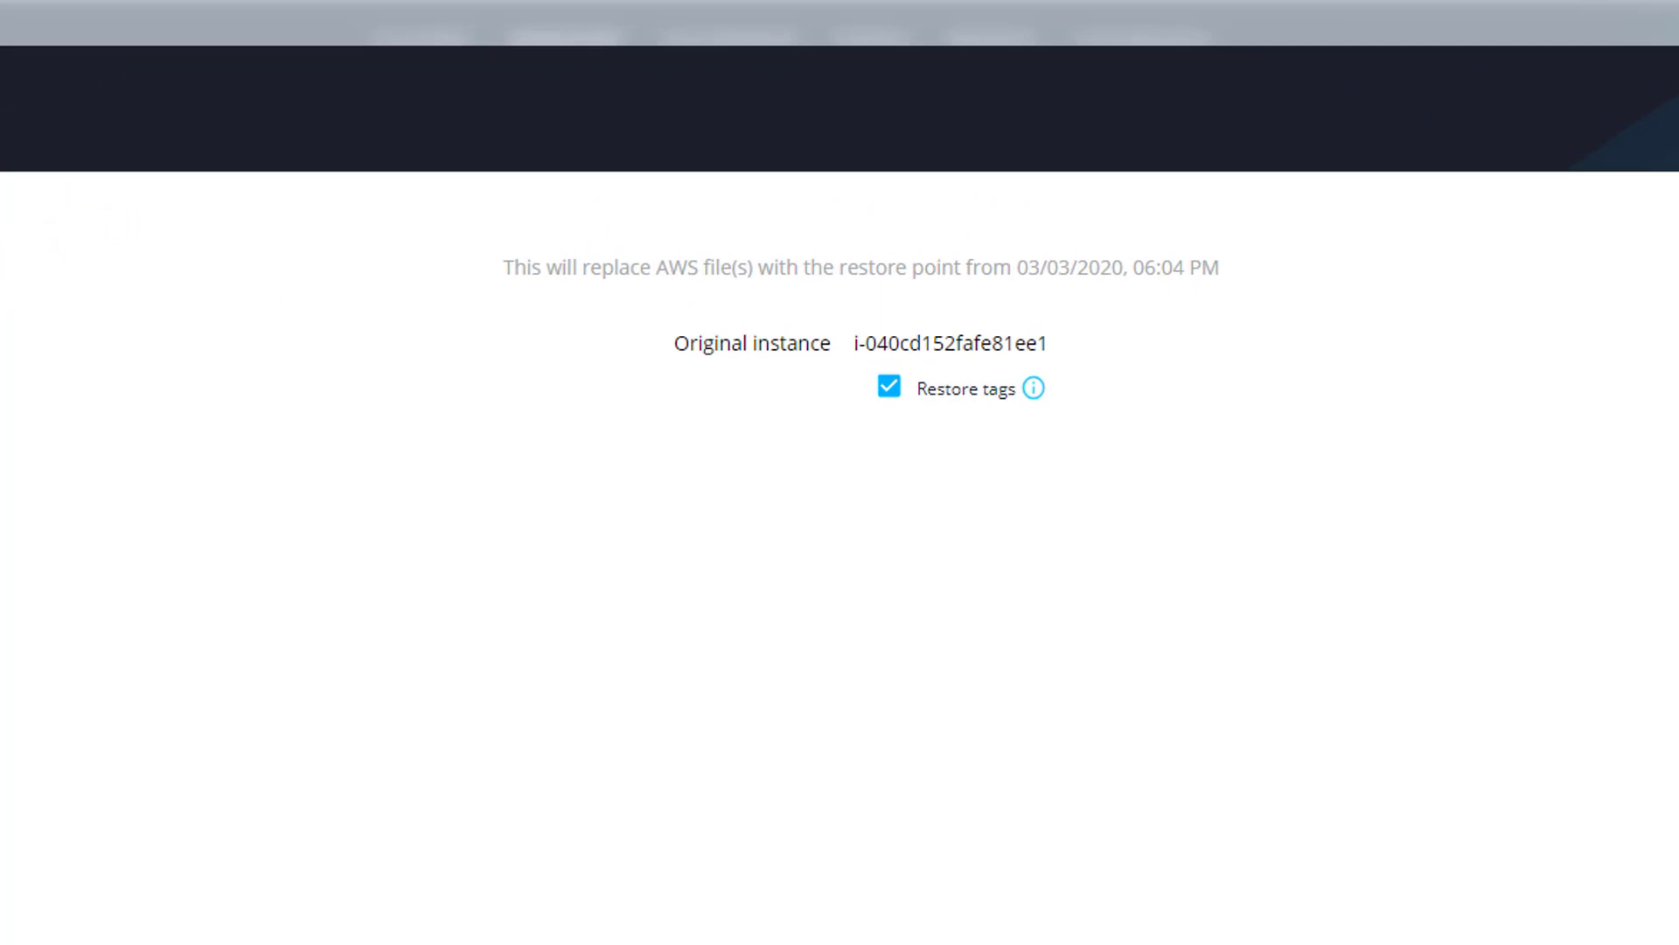
mouse_move(1043, 391)
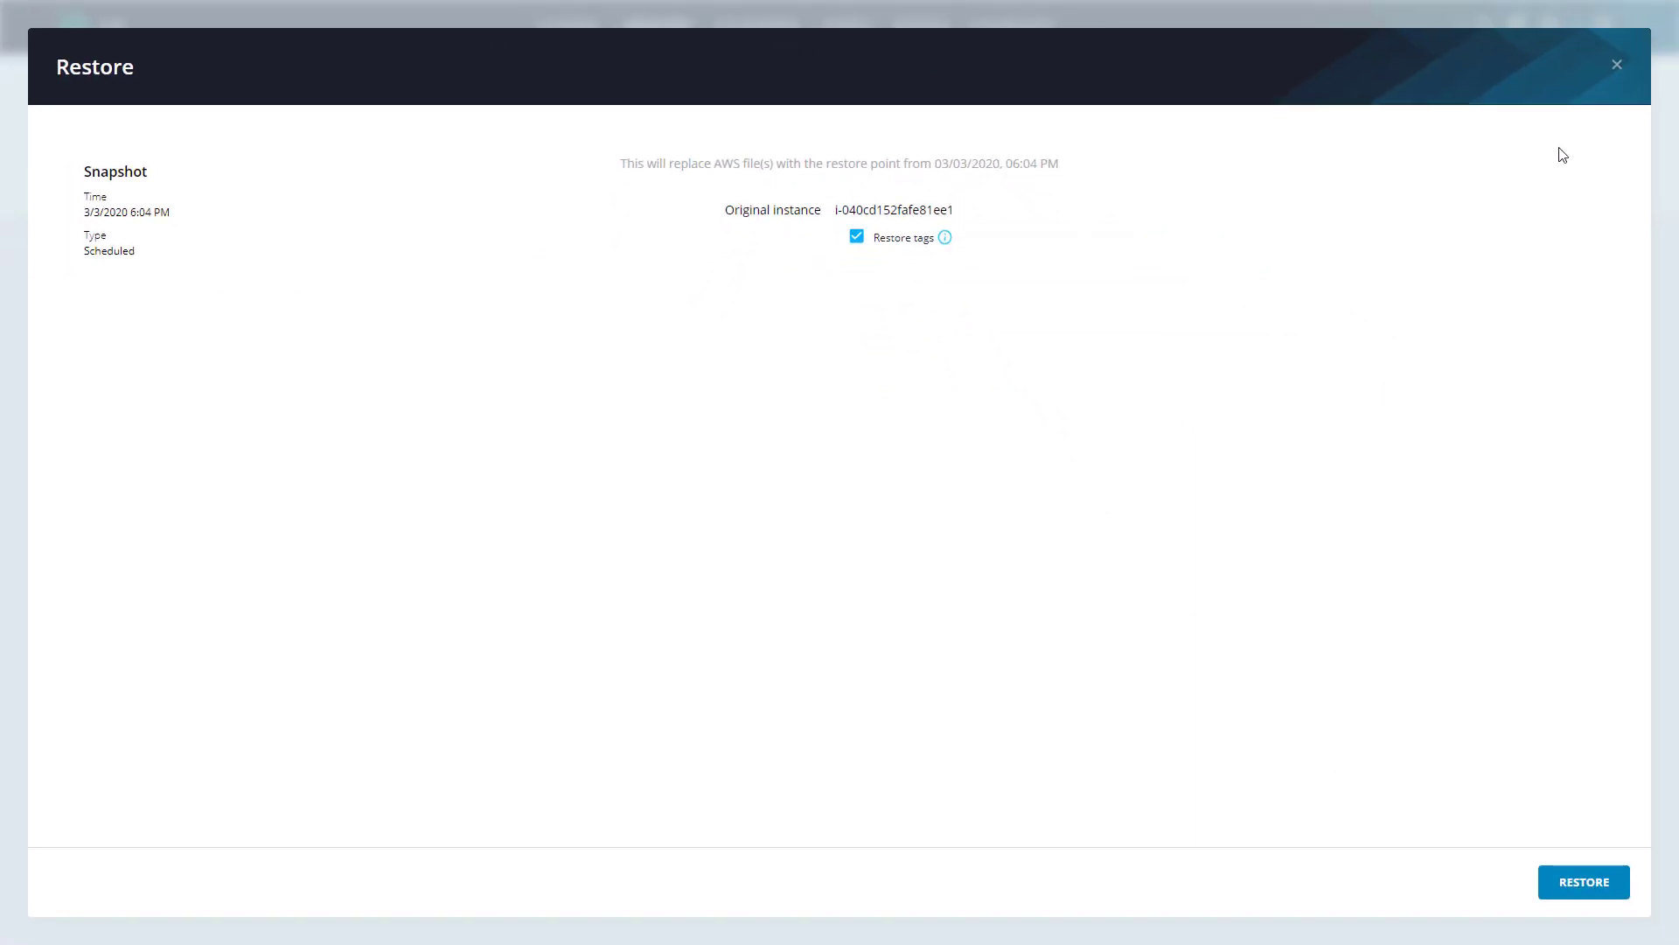
left_click(1618, 64)
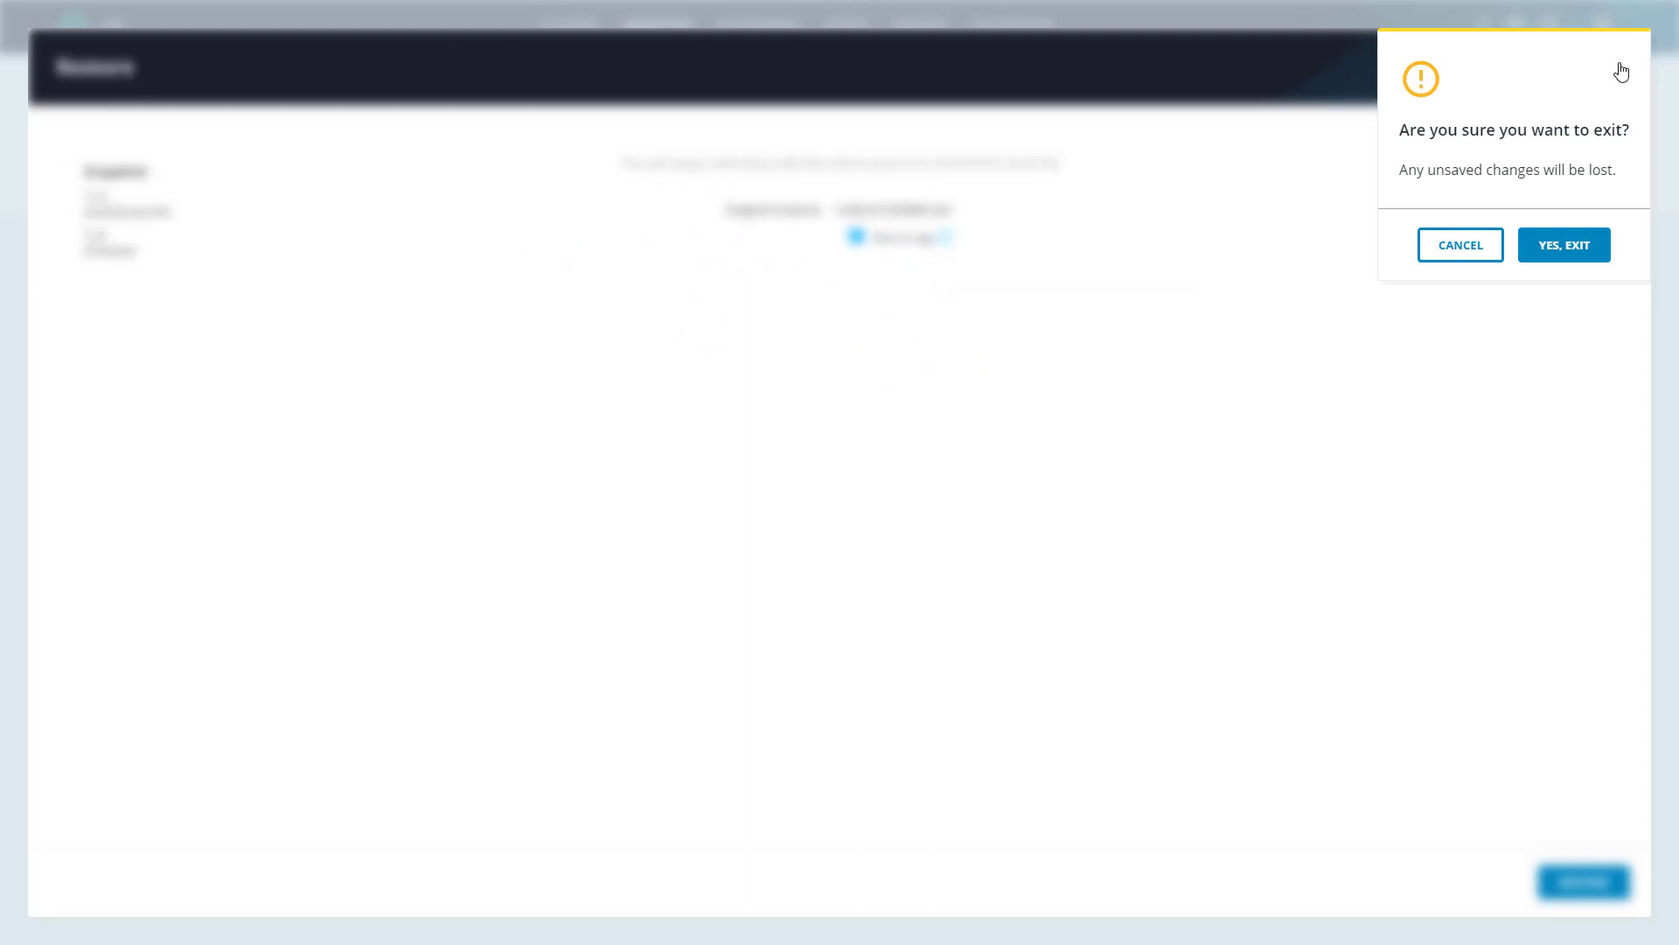
left_click(1563, 250)
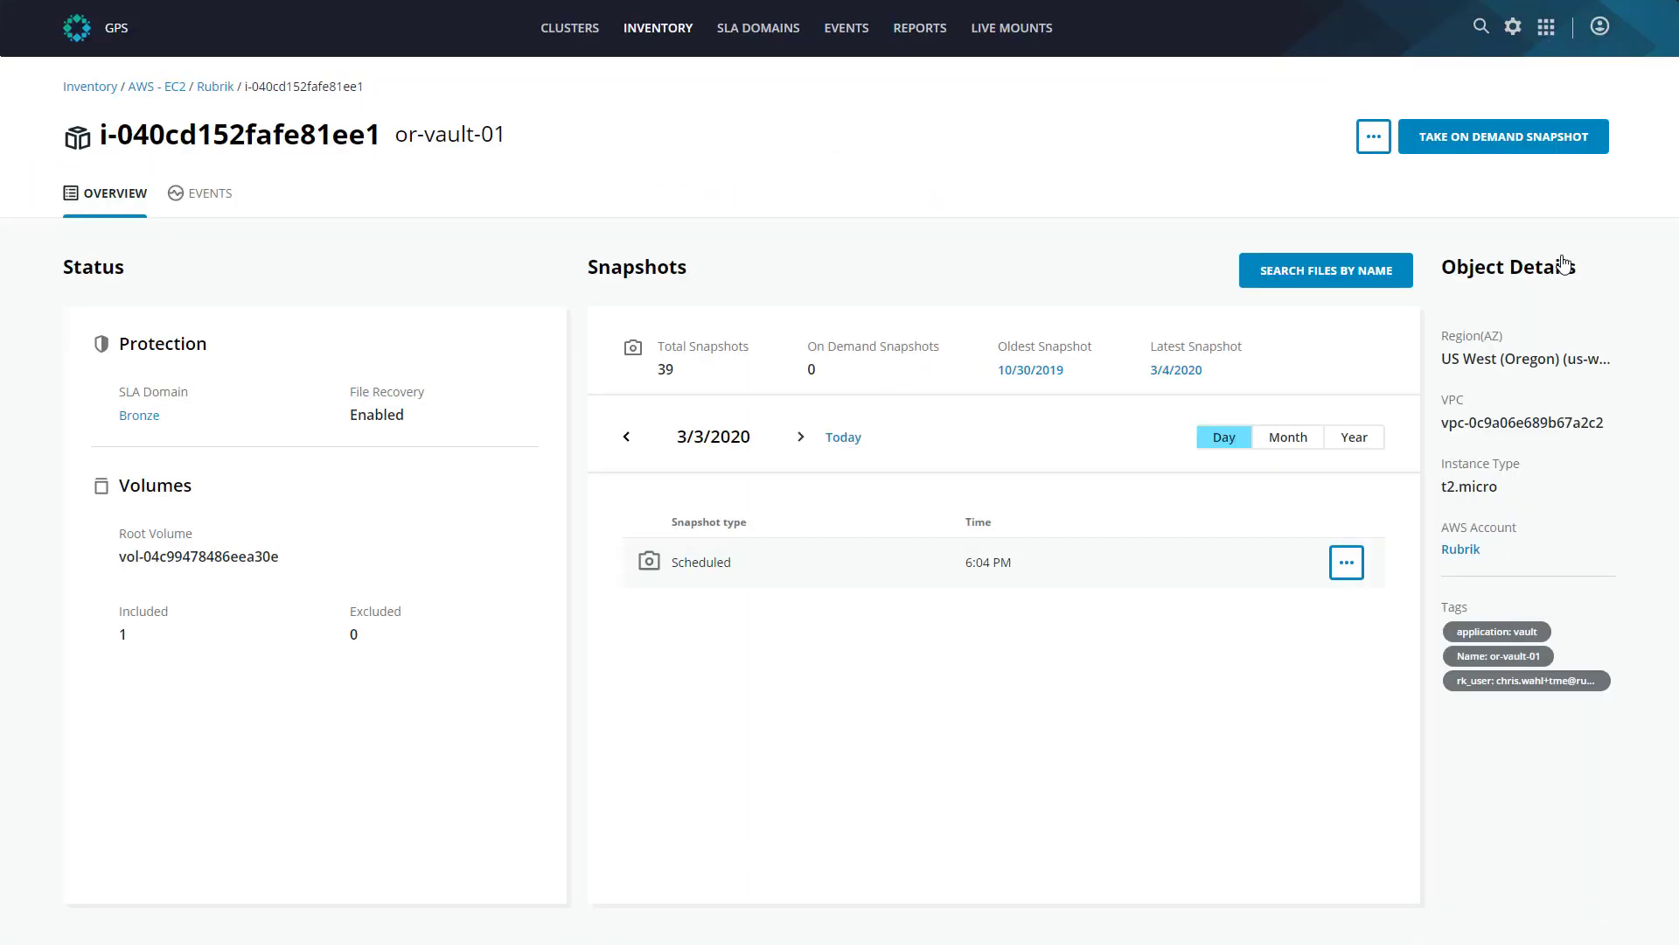
- Start exporting the 3/3/2020 6:04 PM snapshot and set the target region to US West (N. California)
left_click(1344, 564)
left_click(1267, 645)
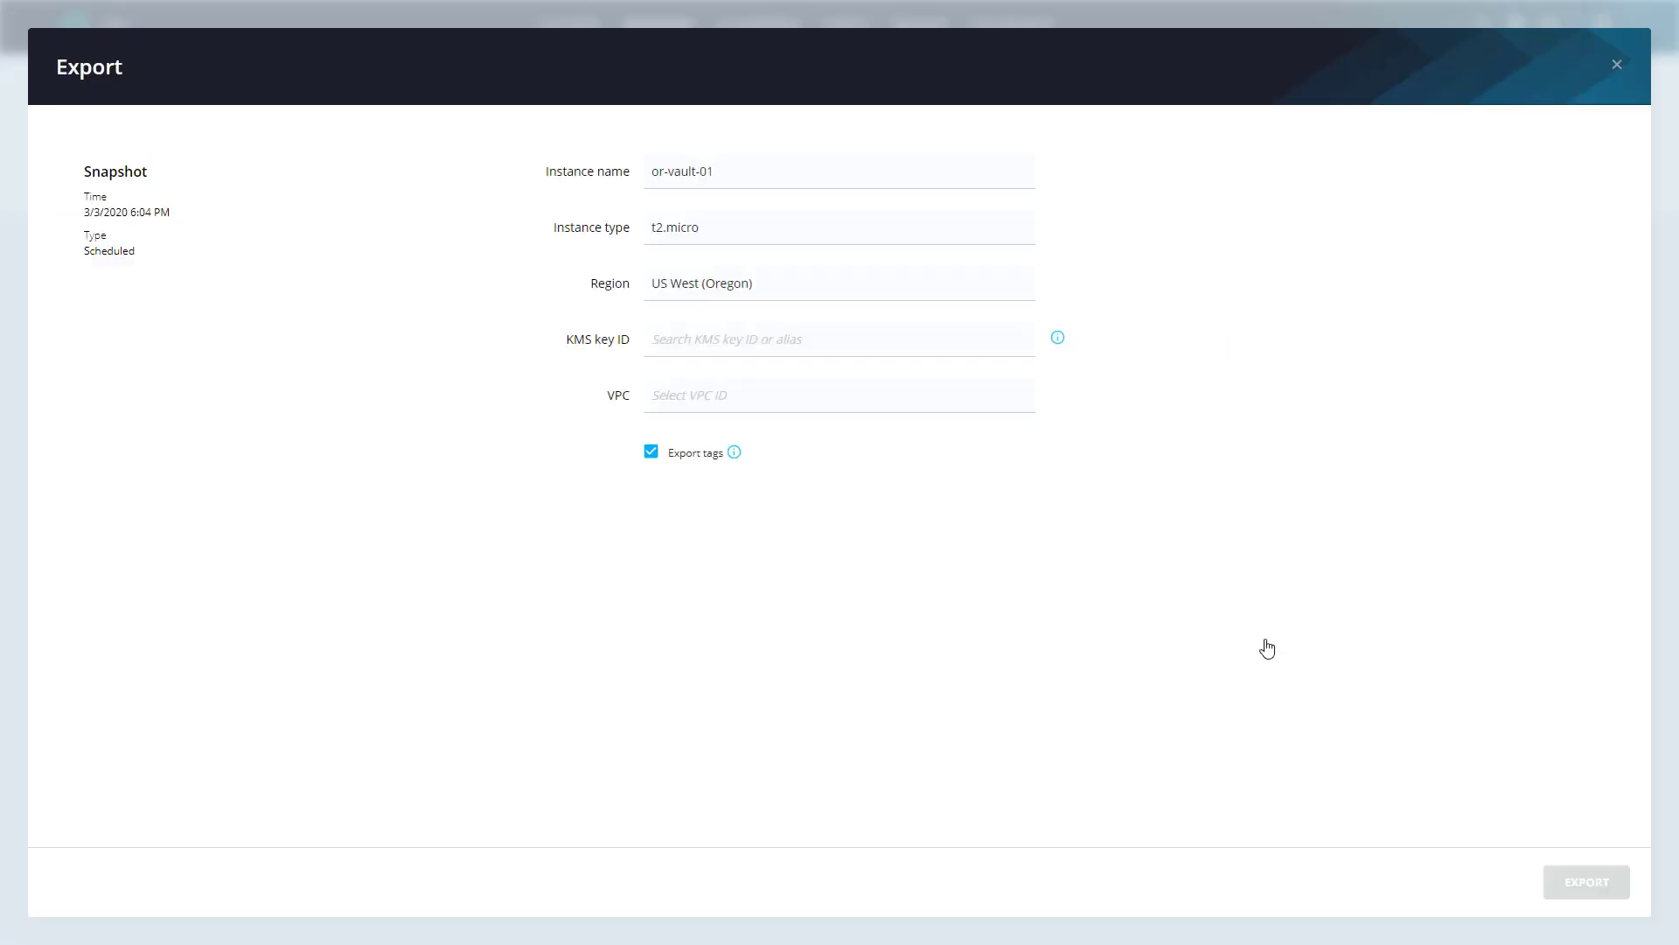
left_click(837, 291)
left_click(836, 291)
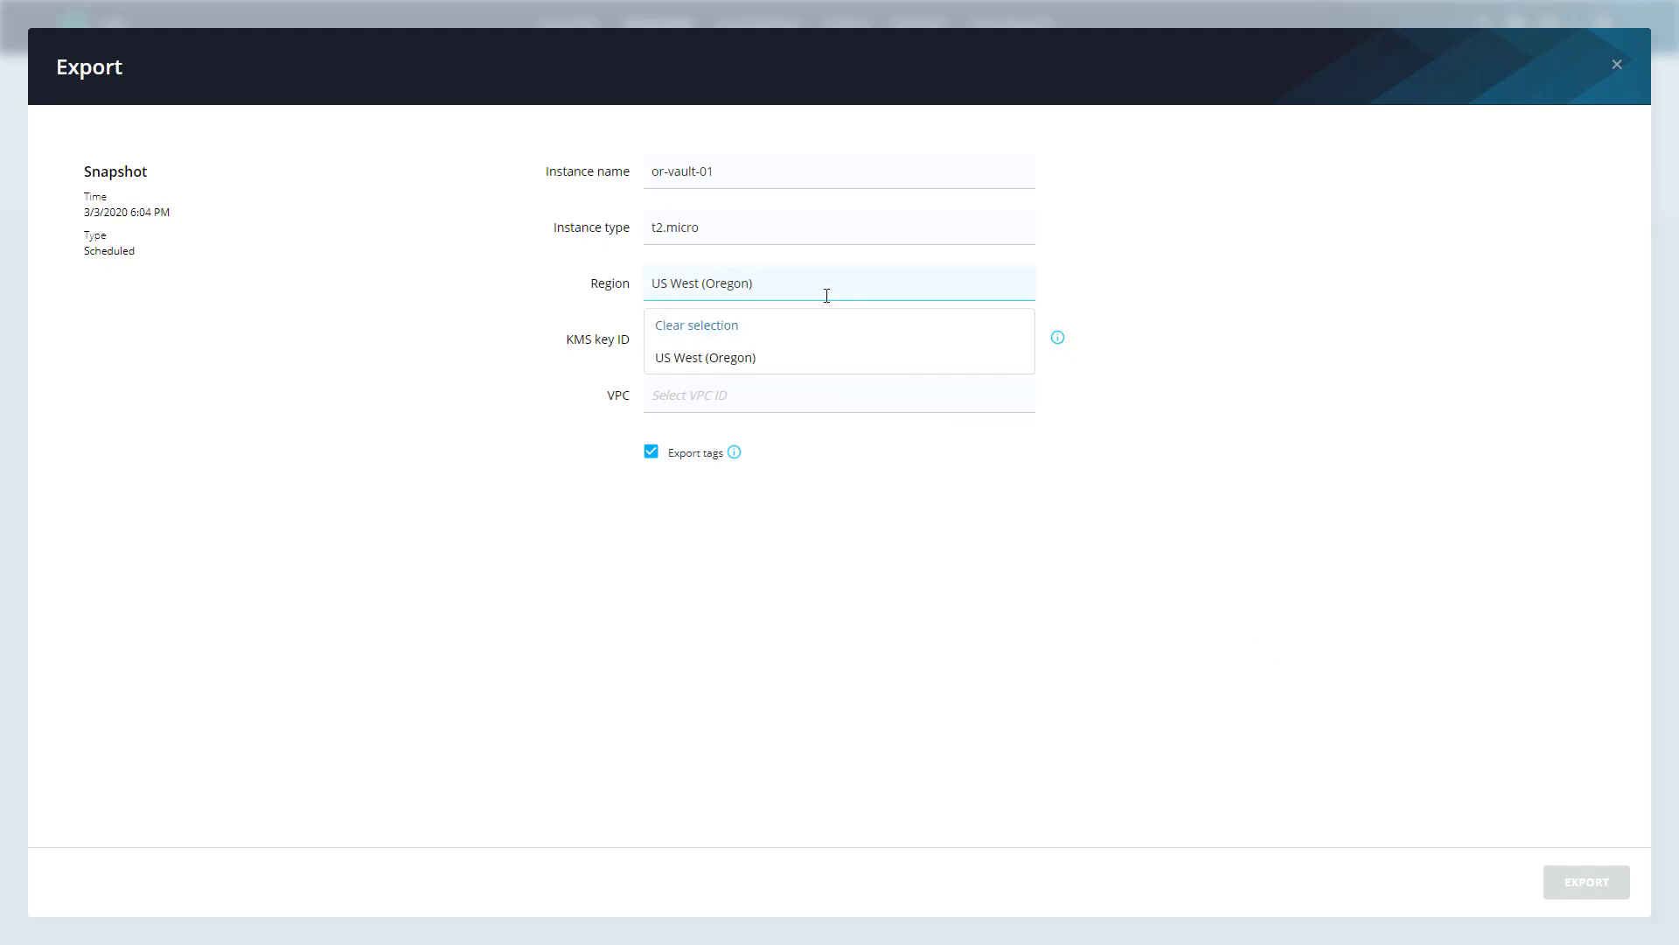
left_click(749, 327)
left_click(794, 286)
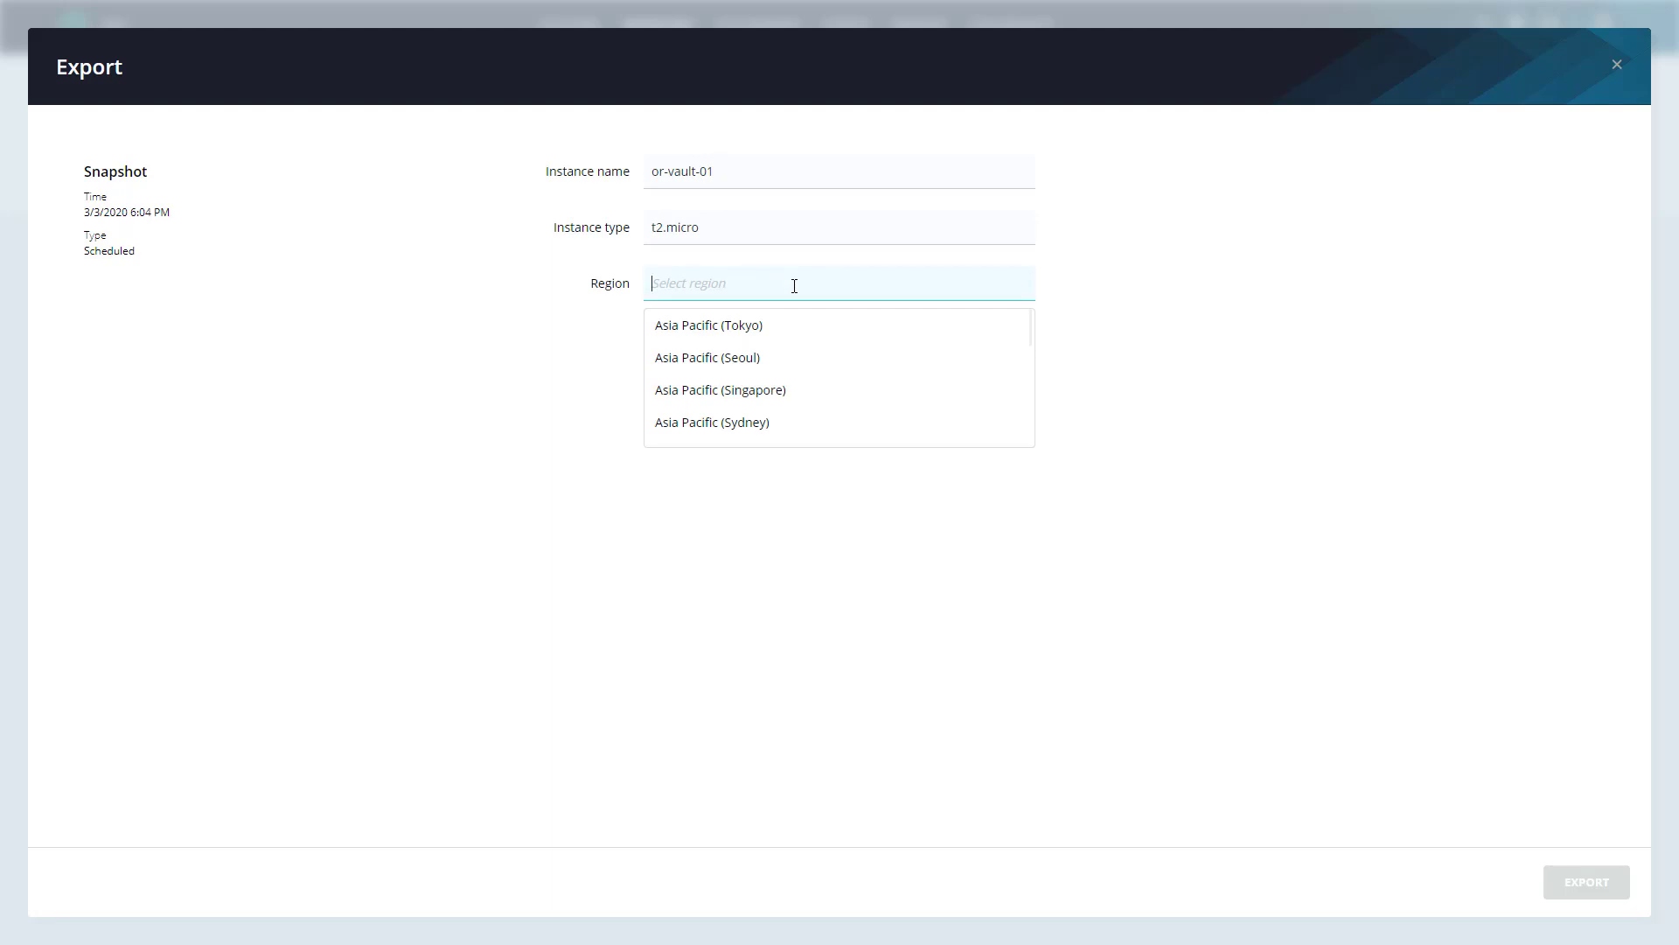
type("ca")
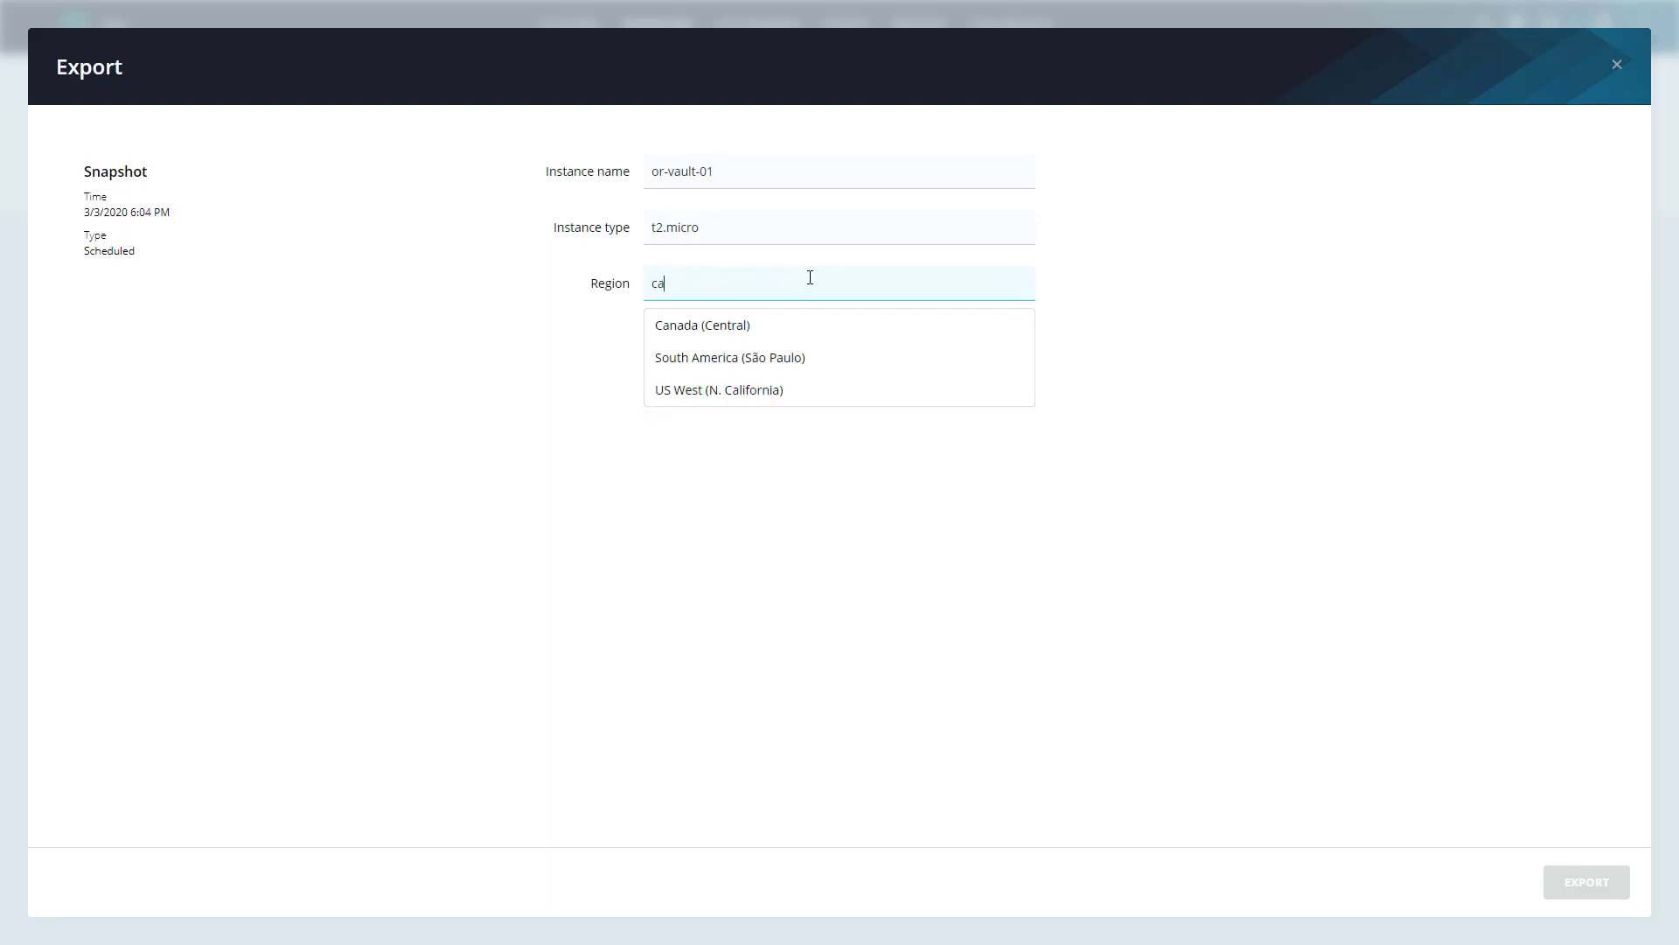
left_click(760, 396)
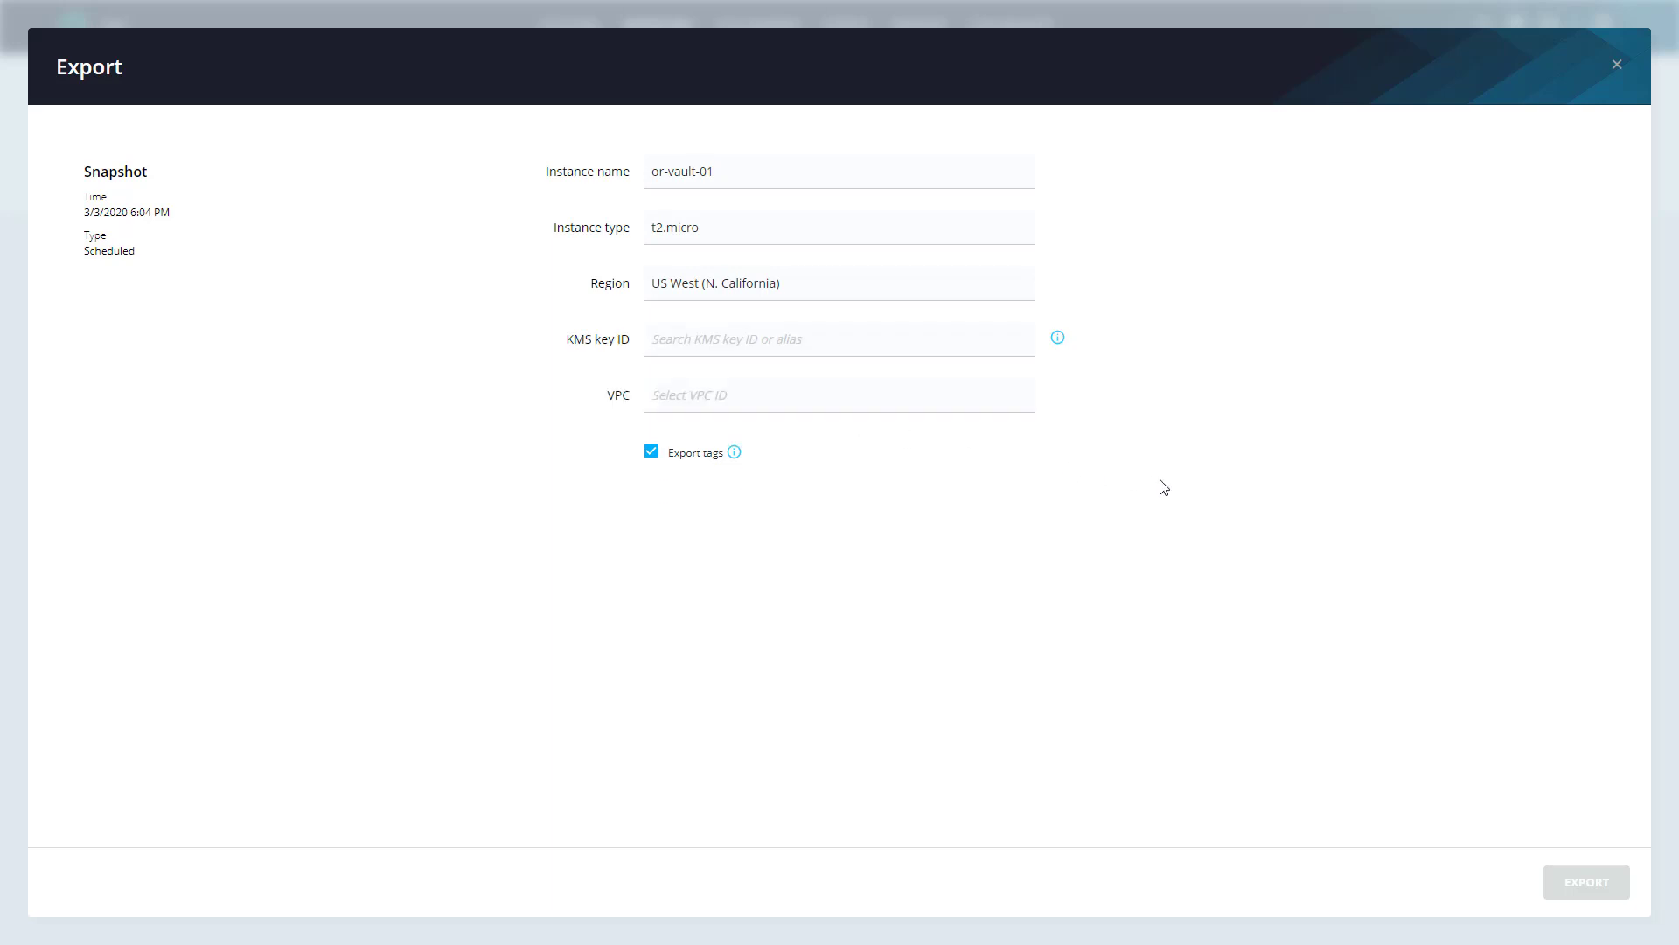